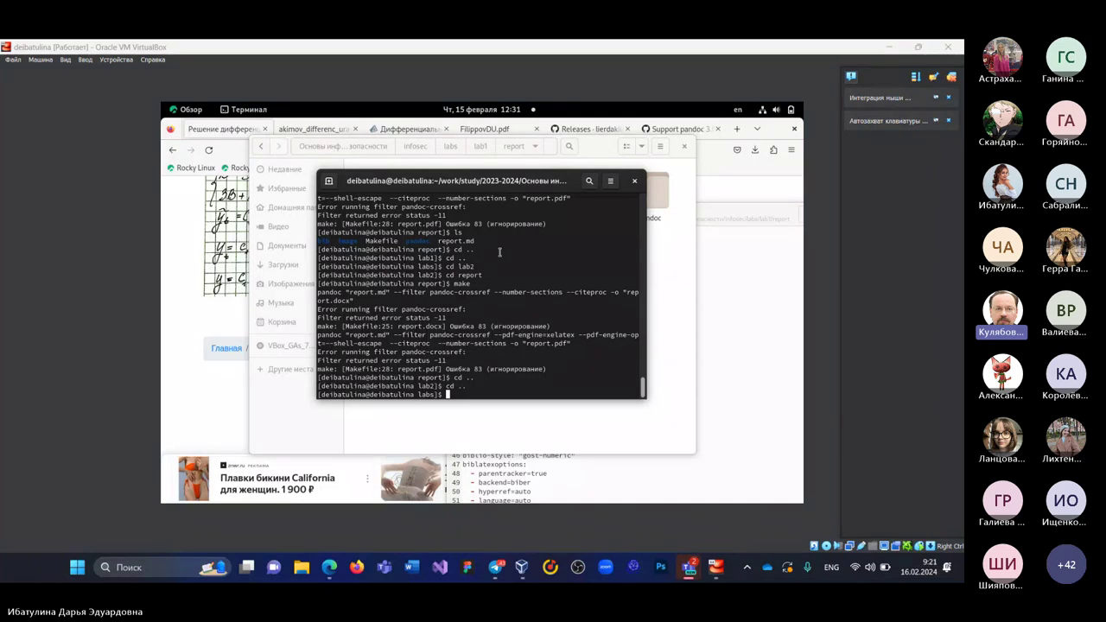
Step: Review the terminal history of the make runs and the commands used to download, unpack and install pandoc and pandoc-crossref
scroll(499, 251, "up", 2)
scroll(500, 251, "up", 1)
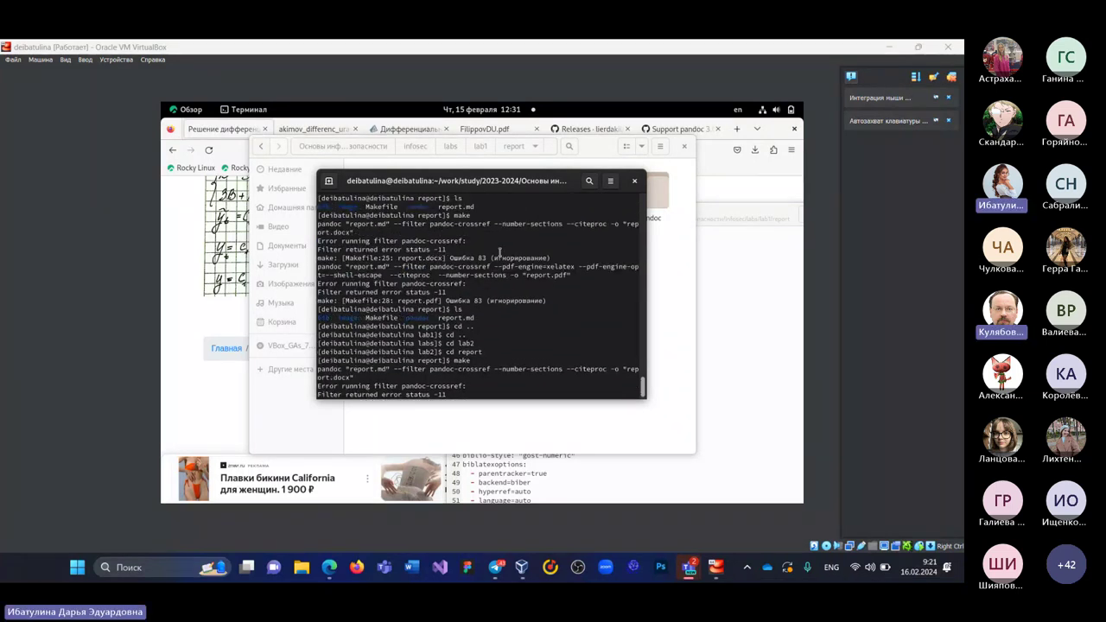
scroll(500, 252, "up", 3)
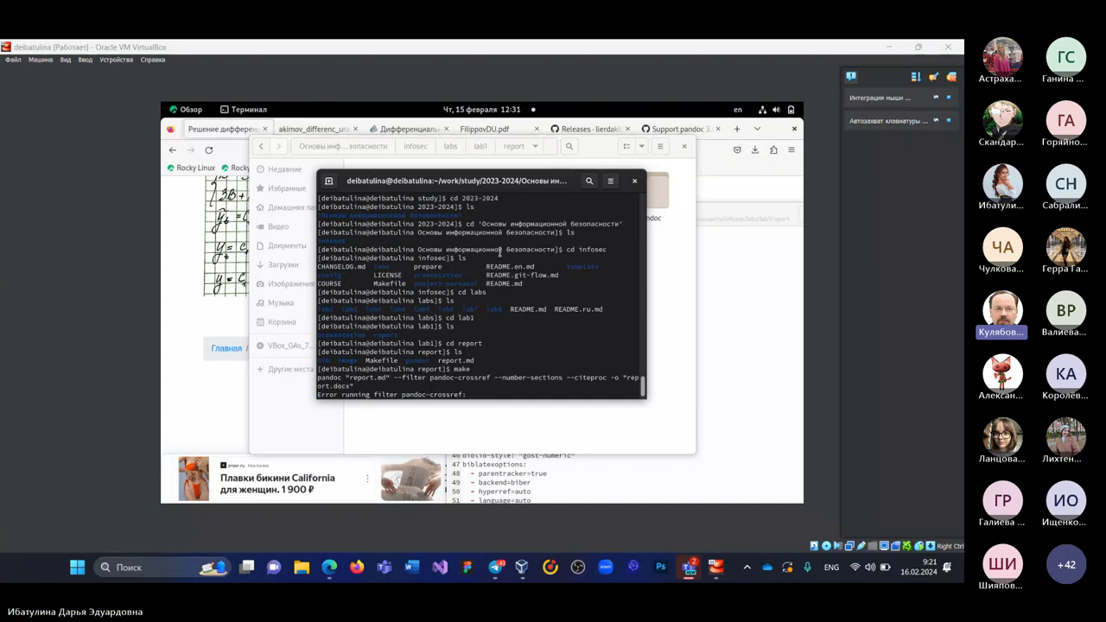
scroll(500, 252, "up", 1)
scroll(500, 252, "down", 12)
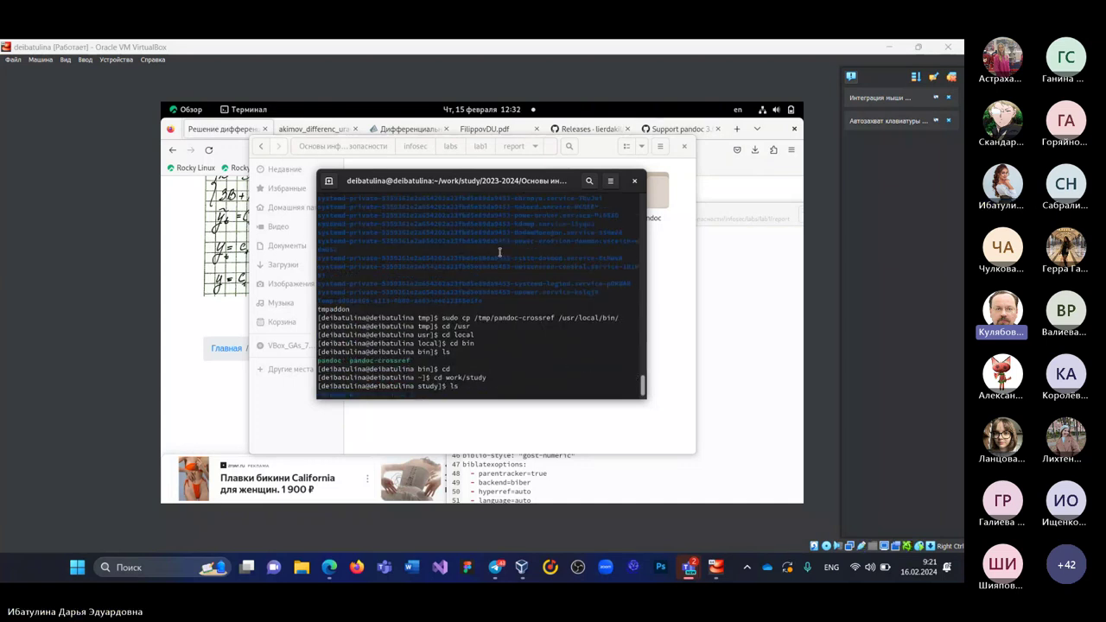
scroll(499, 251, "up", 7)
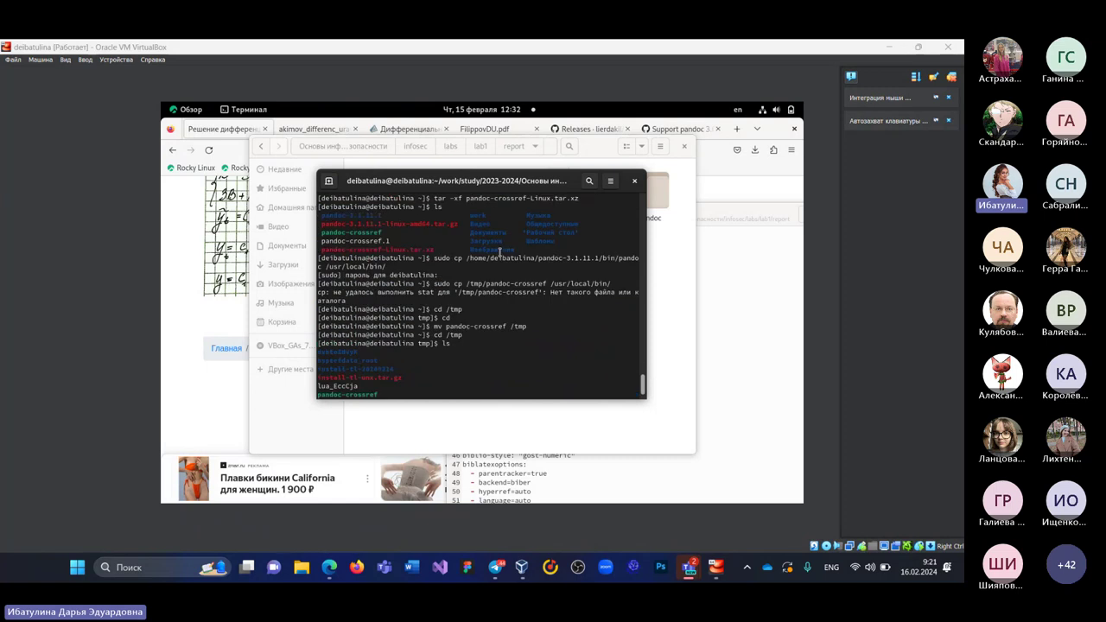
scroll(500, 251, "up", 6)
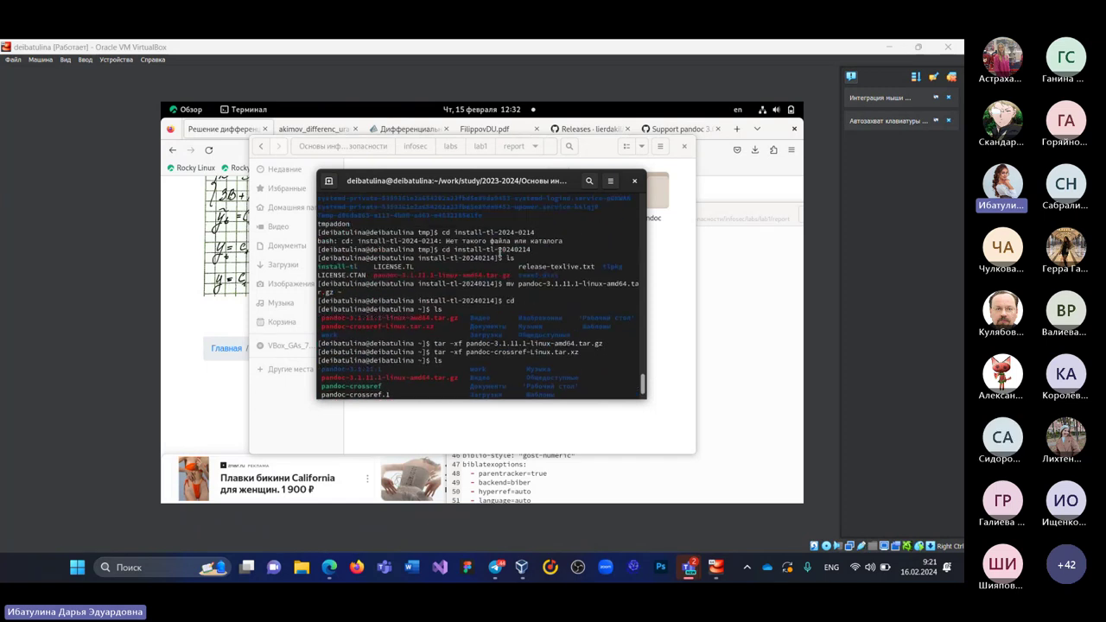
scroll(500, 251, "up", 1)
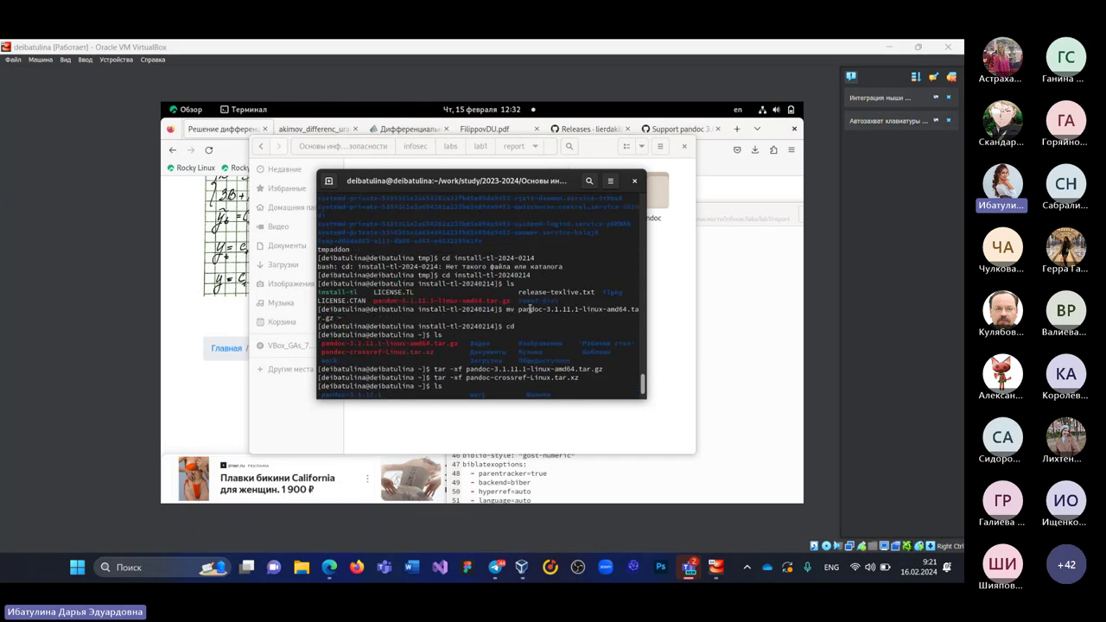
scroll(529, 308, "up", 3)
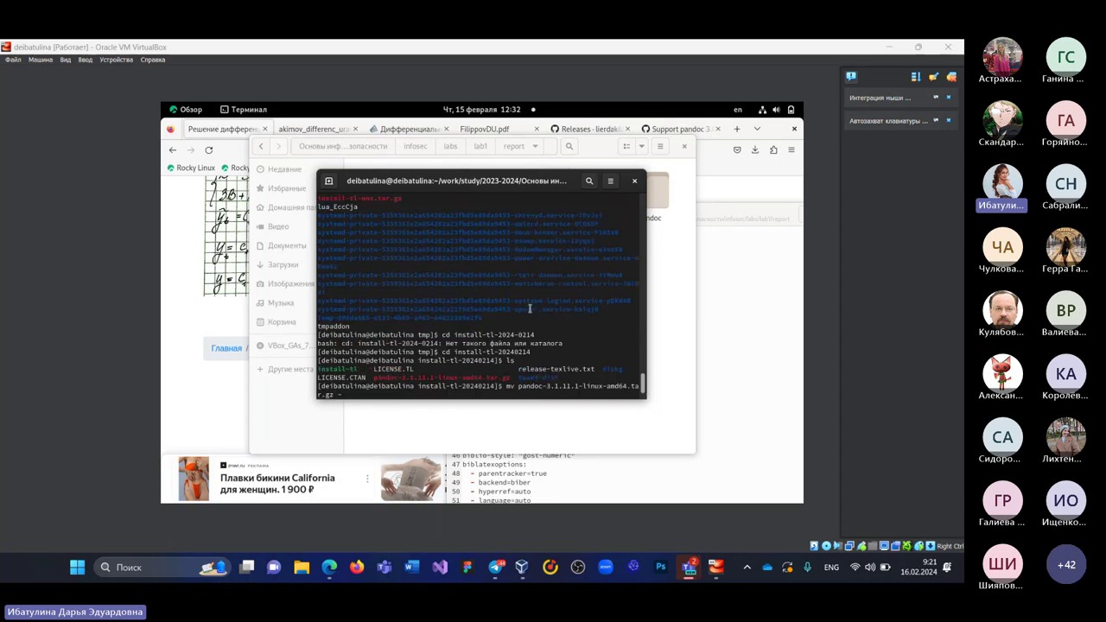
scroll(530, 308, "up", 6)
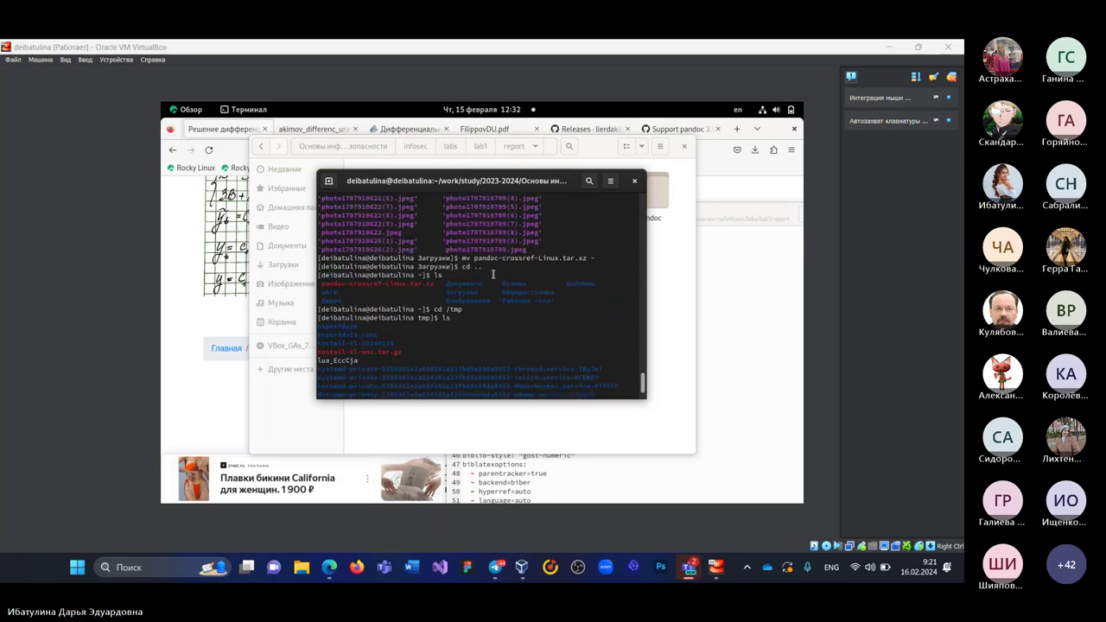
scroll(492, 274, "up", 6)
scroll(493, 274, "up", 4)
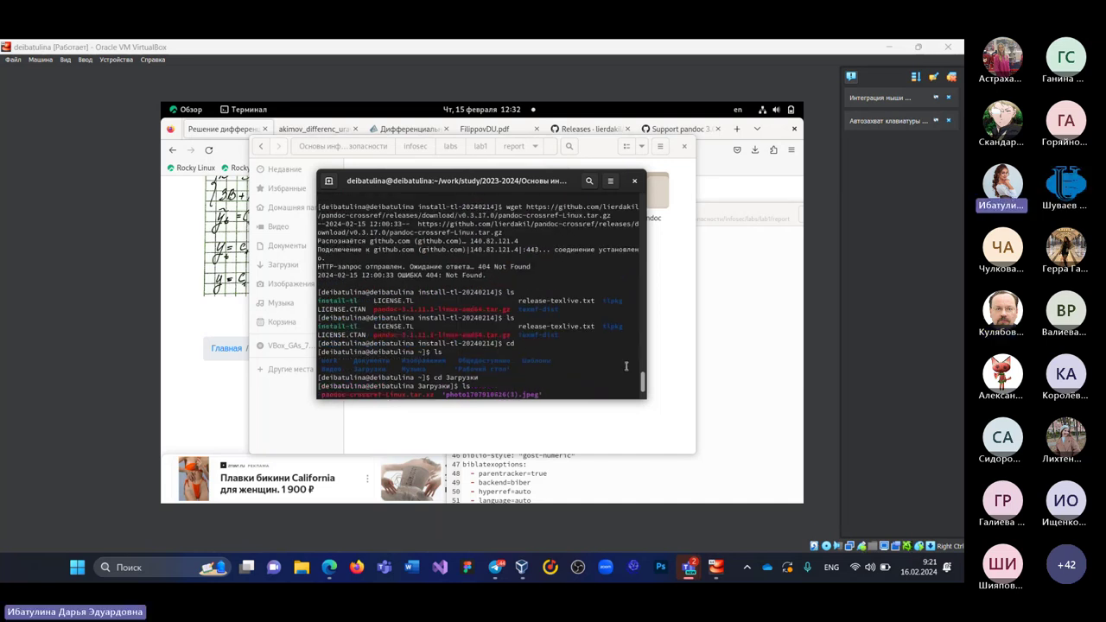
left_click_drag(642, 381, 642, 396)
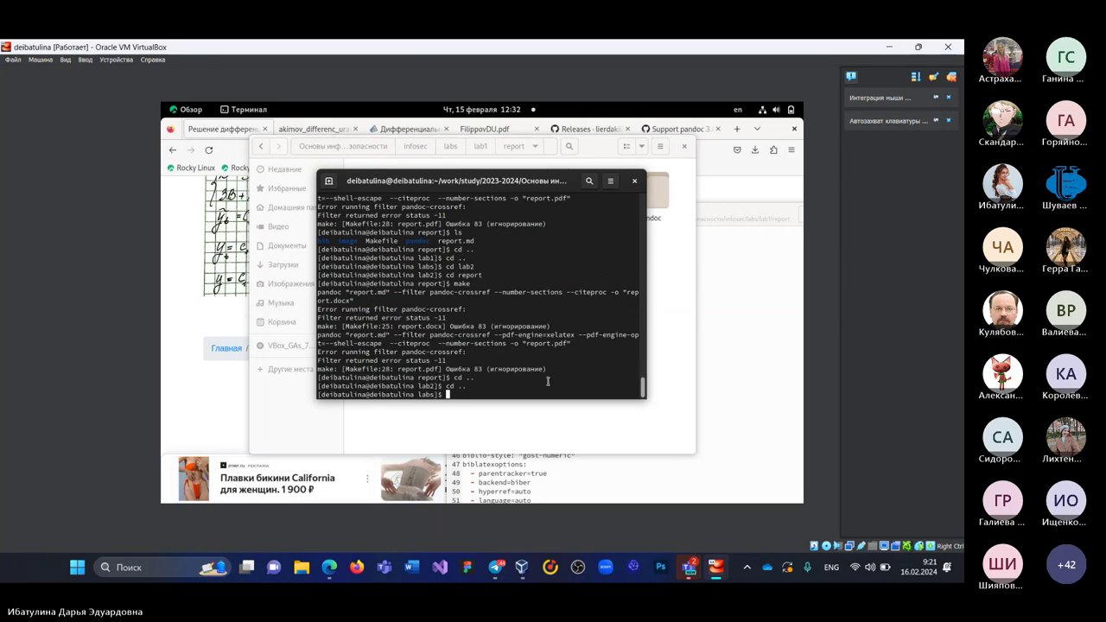
type("cd")
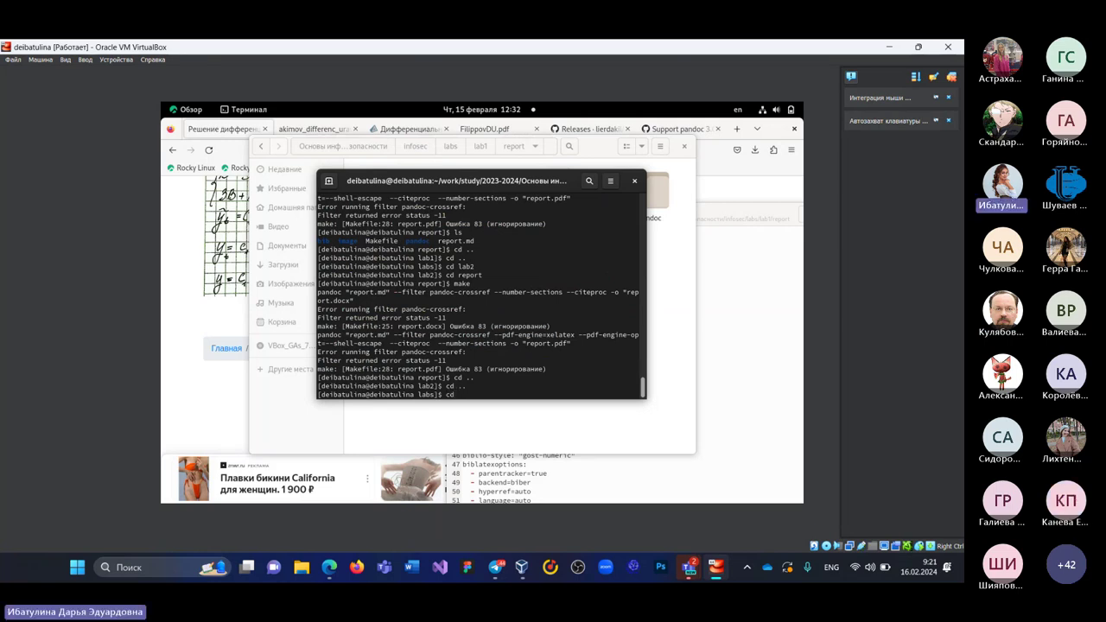
key("Return")
type("cd /")
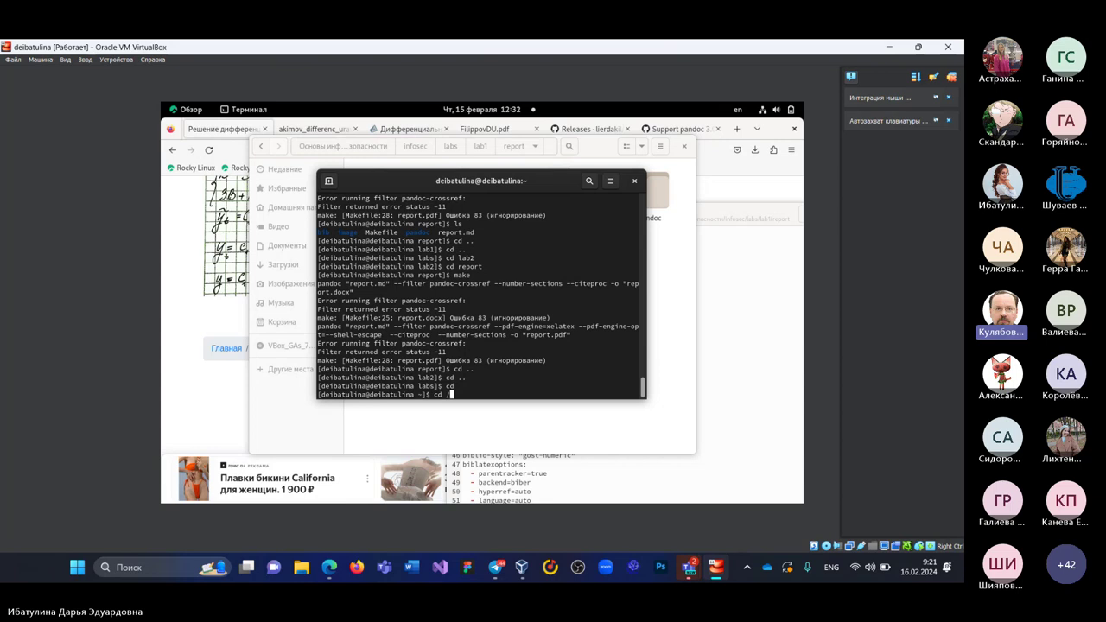
type("tmp")
key("BackSpace")
key("BackSpace")
key("BackSpace")
key("BackSpace")
key("BackSpace")
key("BackSpace")
key("BackSpace")
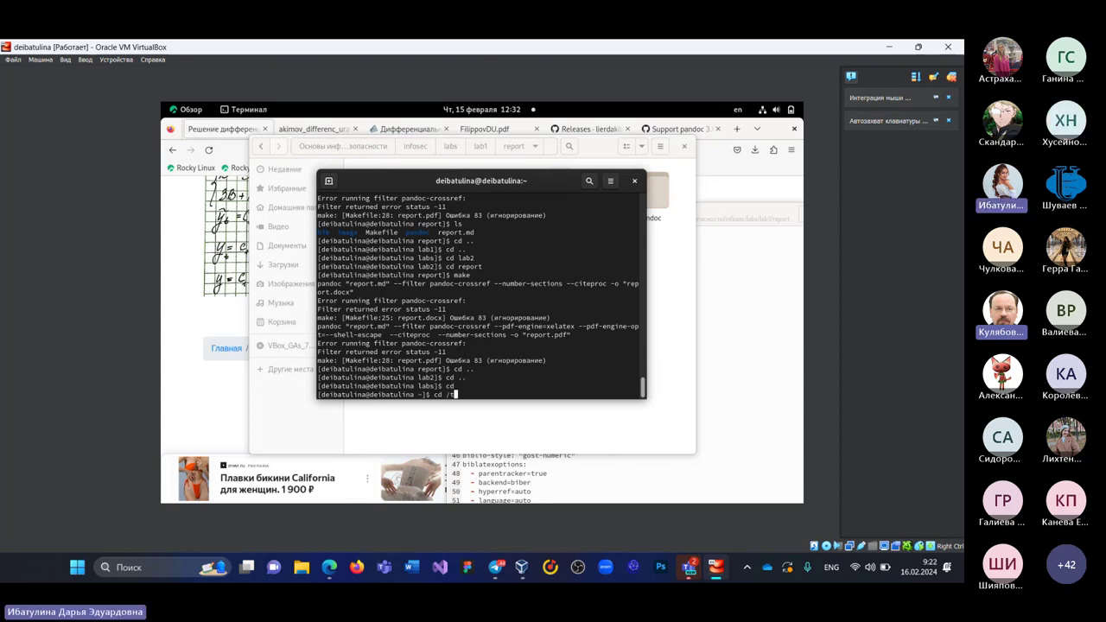
Step: Change to the /usr/local/bin directory and list its contents
type("cd")
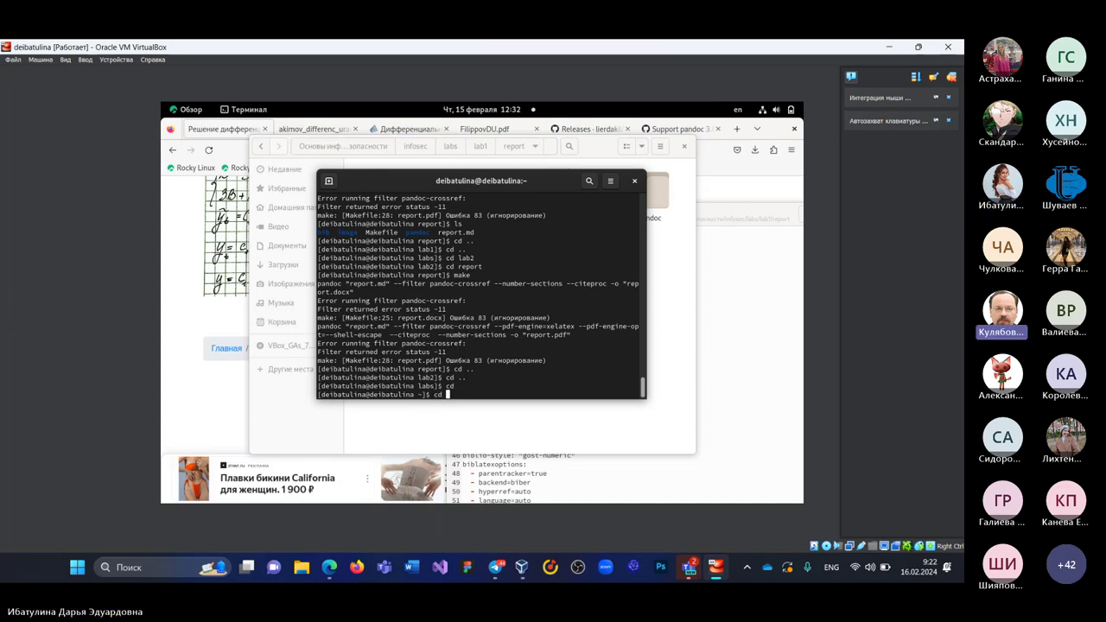
type(" /")
type("usr/local/bin")
key("Return")
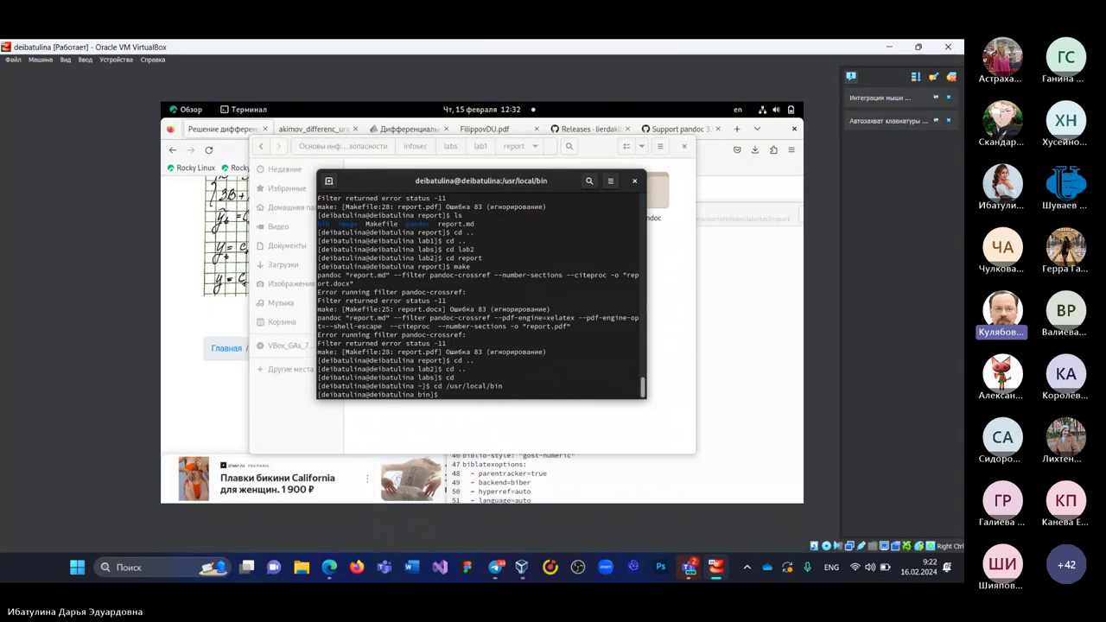
type("ls")
key("Return")
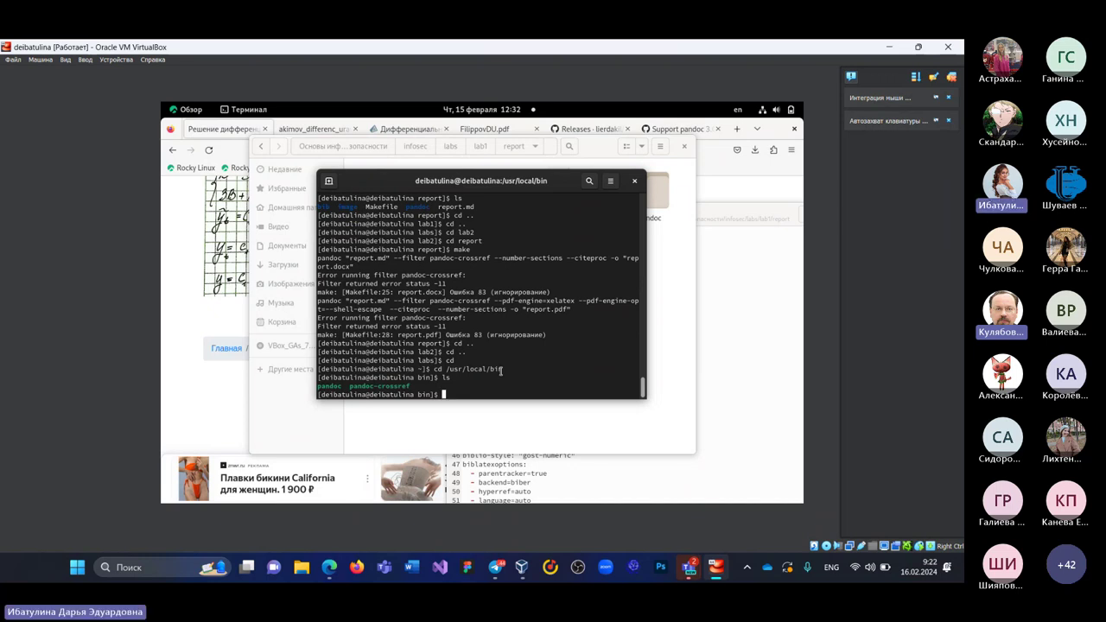
Step: Query the installed versions of both tools with pandoc -v and pandoc-crossref -v
type("pandoc")
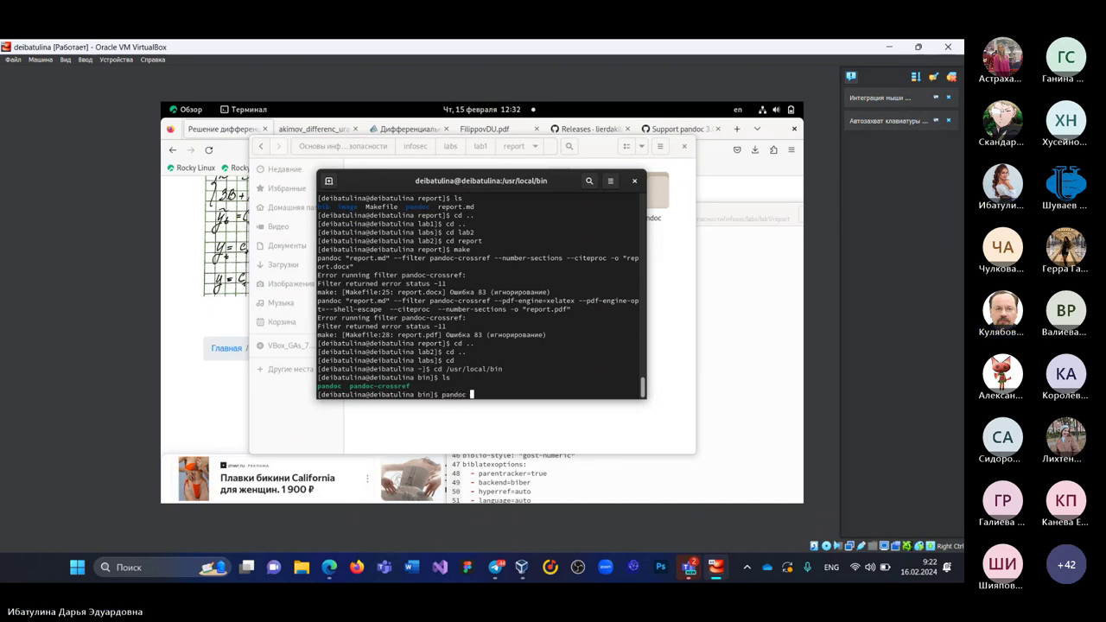
type(" -v")
key("Return")
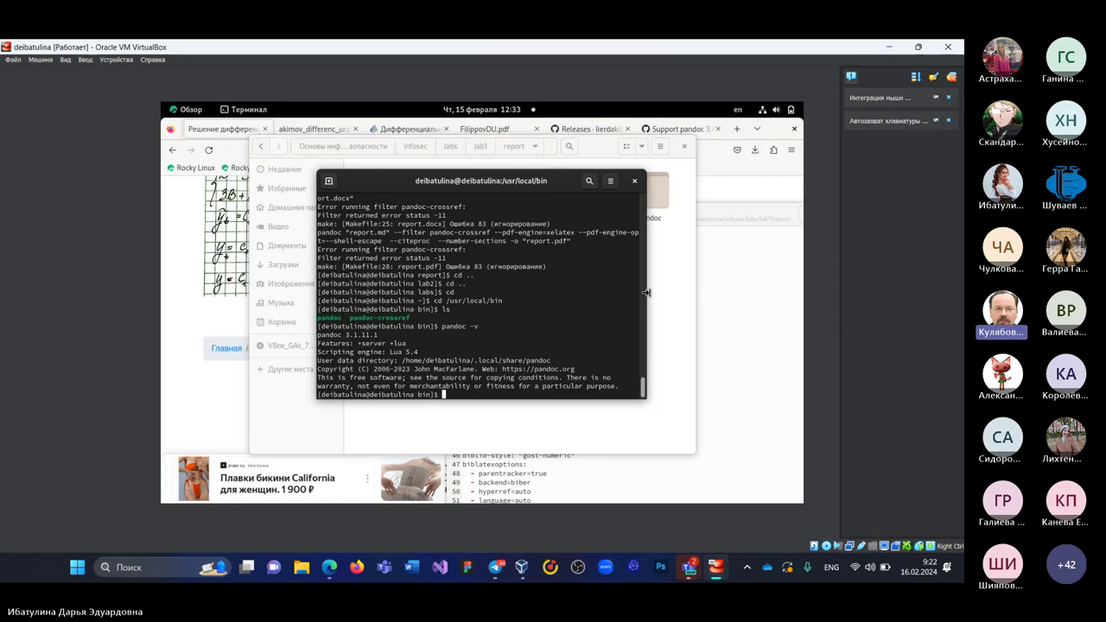
type("pandoc-")
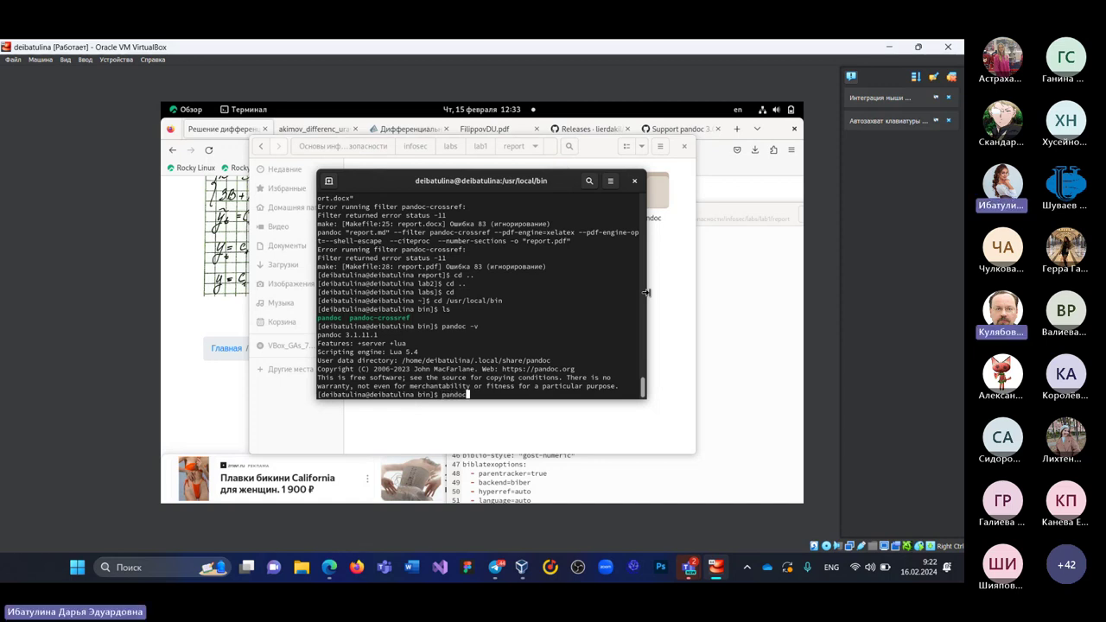
type("cross")
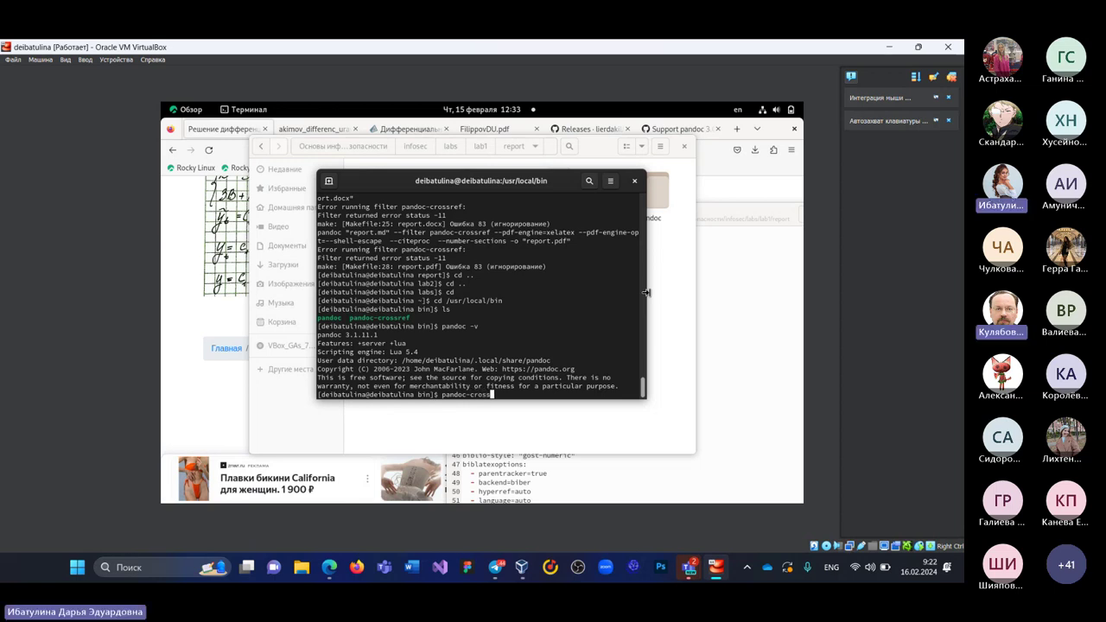
type("ref -v")
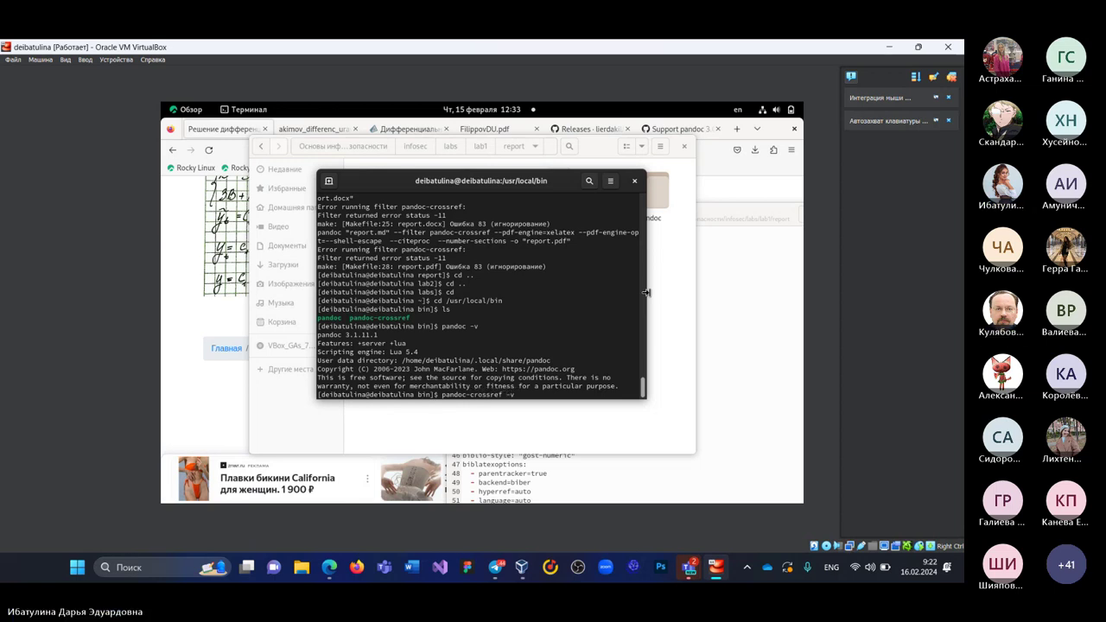
key("Return")
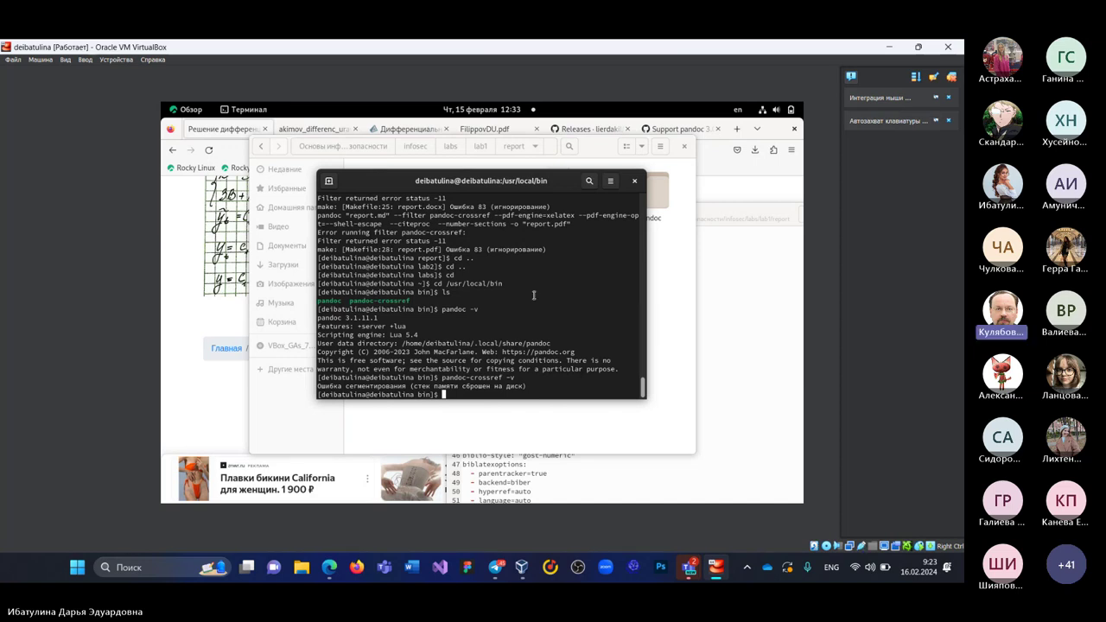
scroll(534, 296, "up", 3)
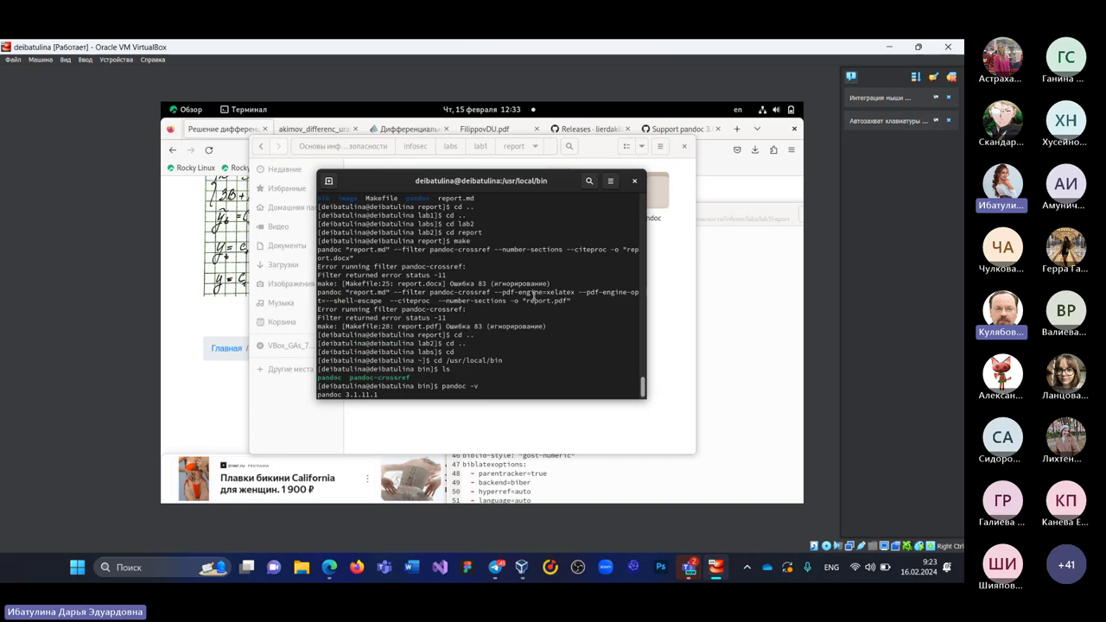
scroll(534, 295, "up", 1)
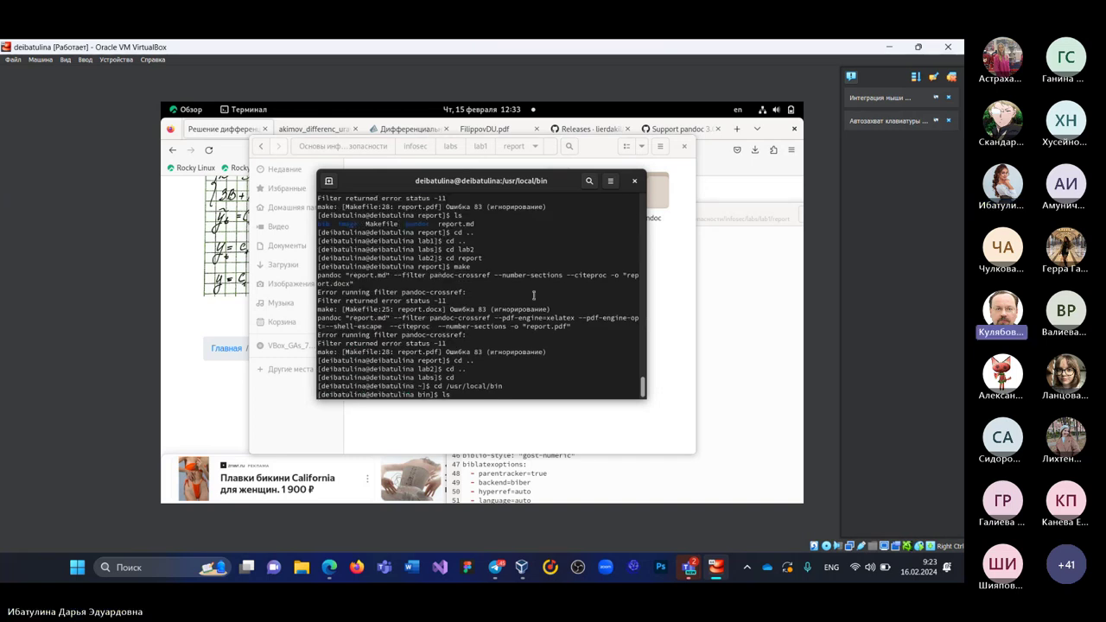
Step: Switch to Firefox and examine which Pandoc version the v0.3.17.0c pandoc-crossref release on GitHub was built with
left_click(587, 129)
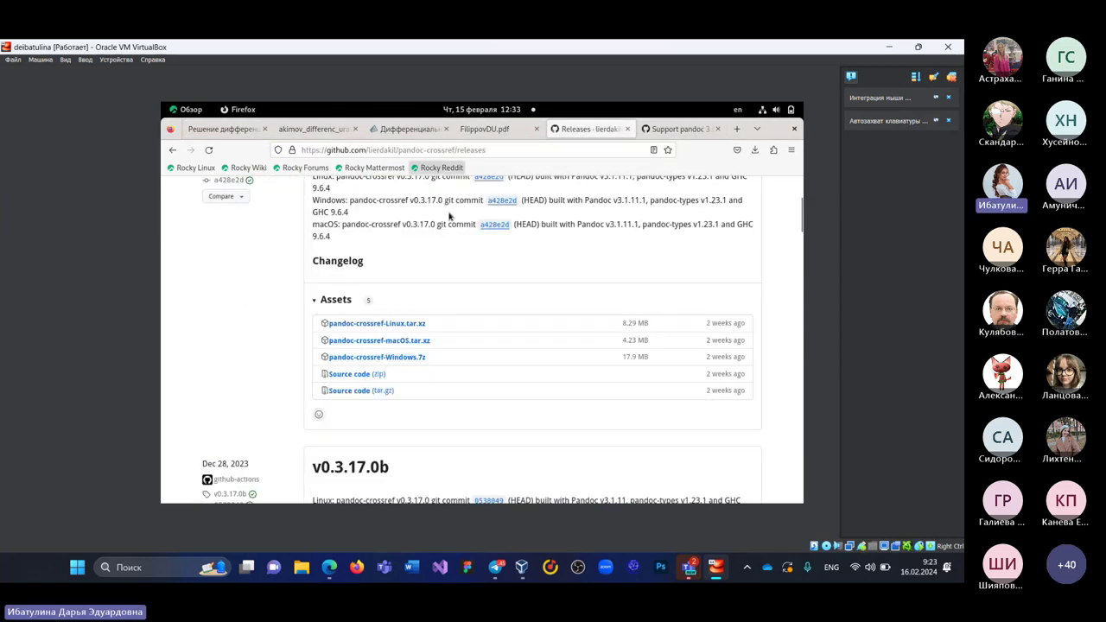
scroll(448, 217, "up", 3)
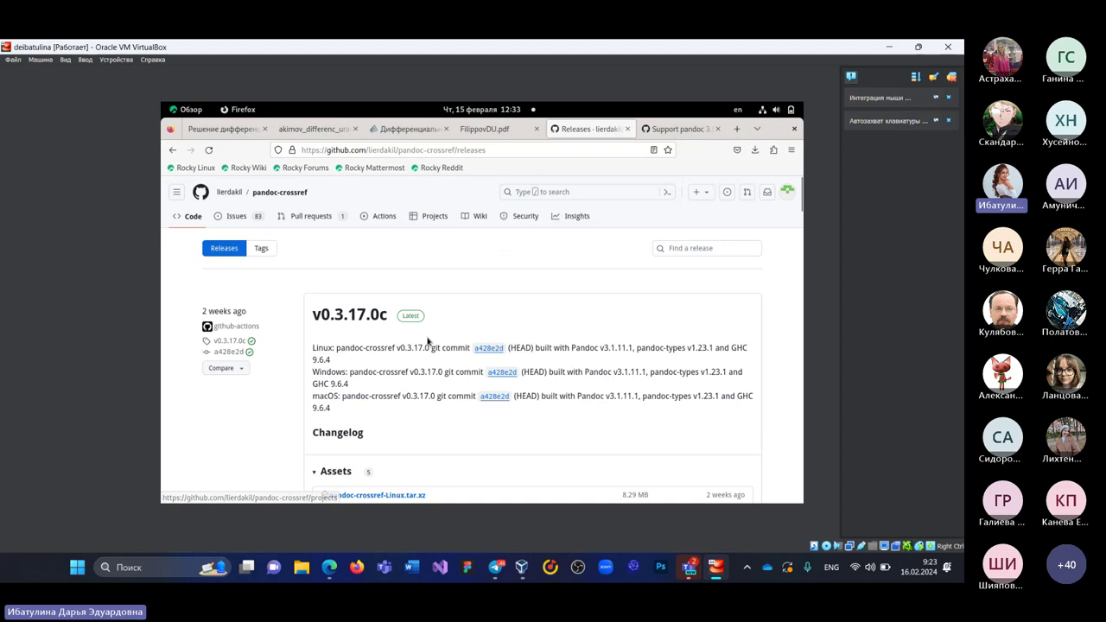
scroll(427, 343, "down", 1)
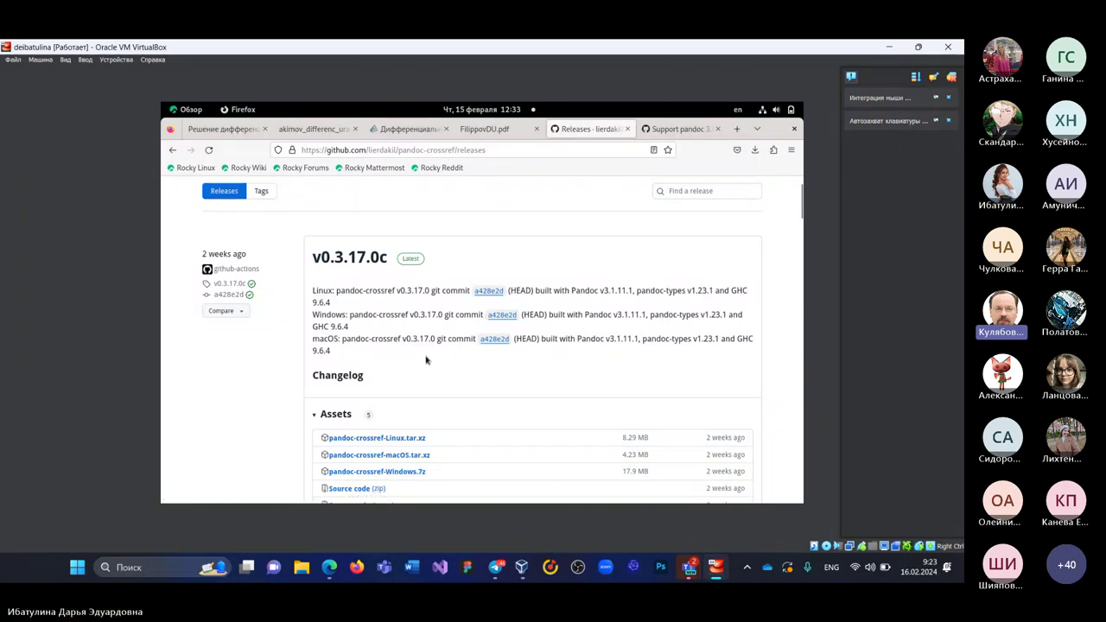
scroll(426, 360, "down", 1)
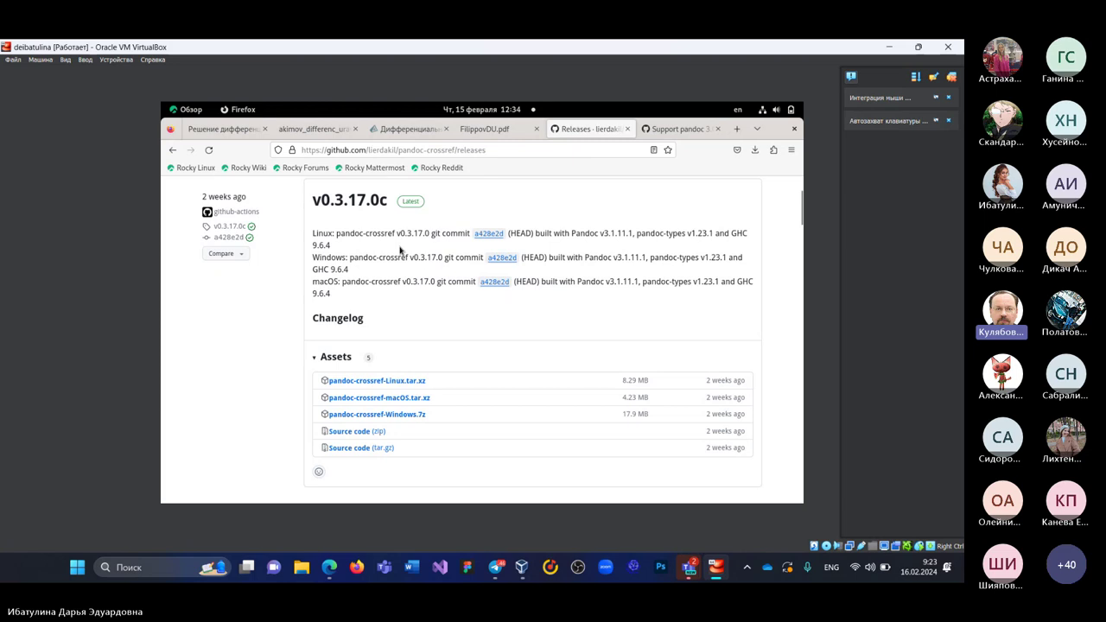
Step: Switch back to the terminal and run the local binary's version check with ./pandoc-crossref -v
left_click(188, 111)
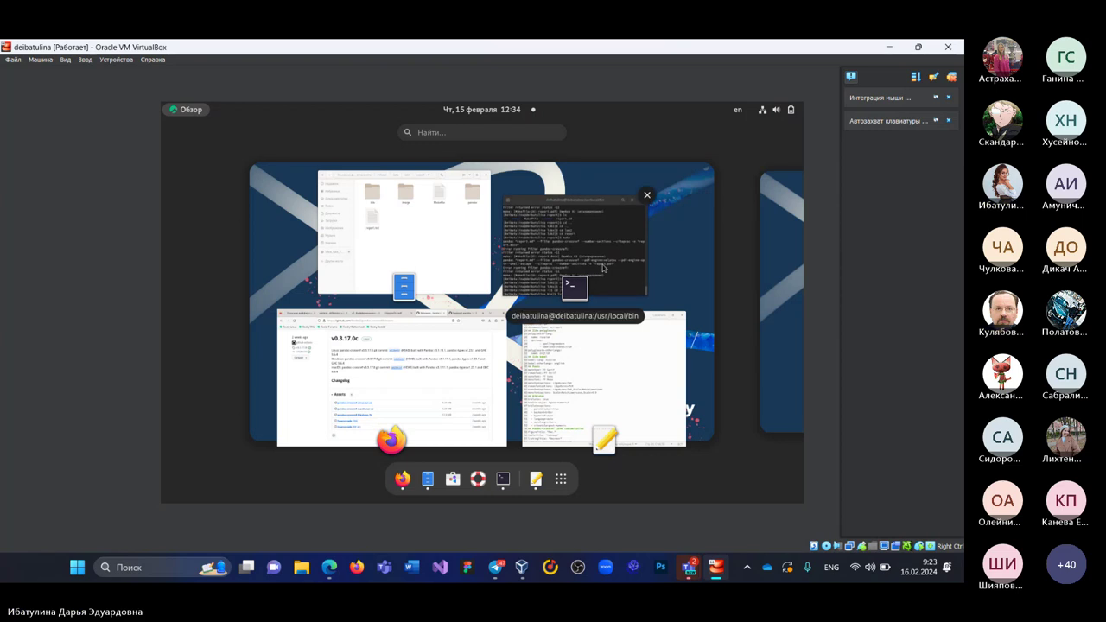
left_click(597, 263)
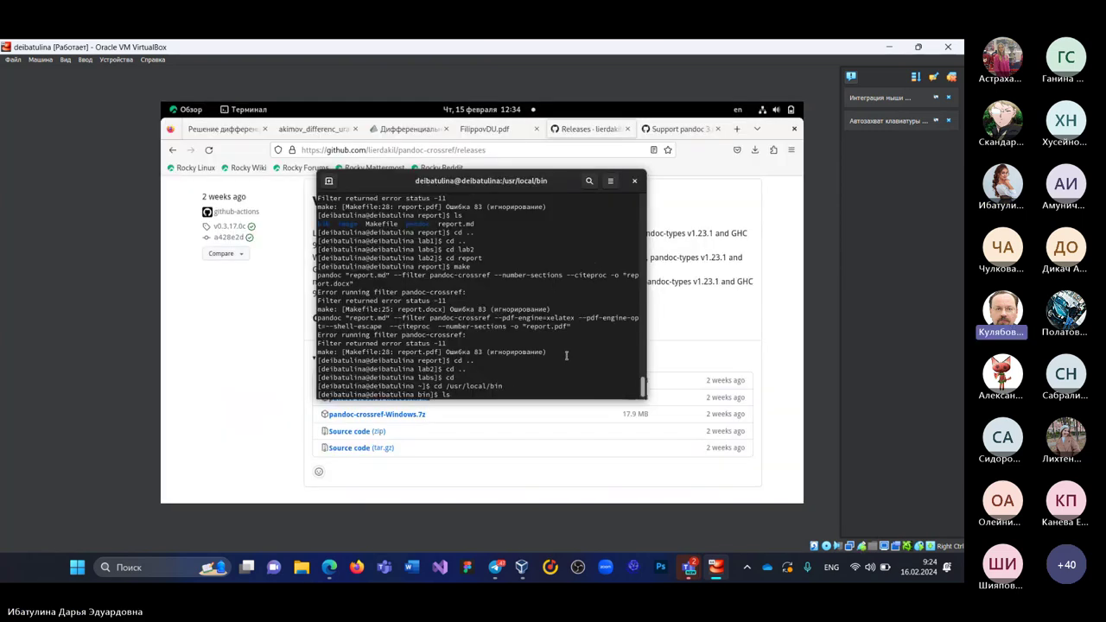
key("Return")
type("pandoc -v")
key("Return")
type("pandoc-crossref -v")
key("Return")
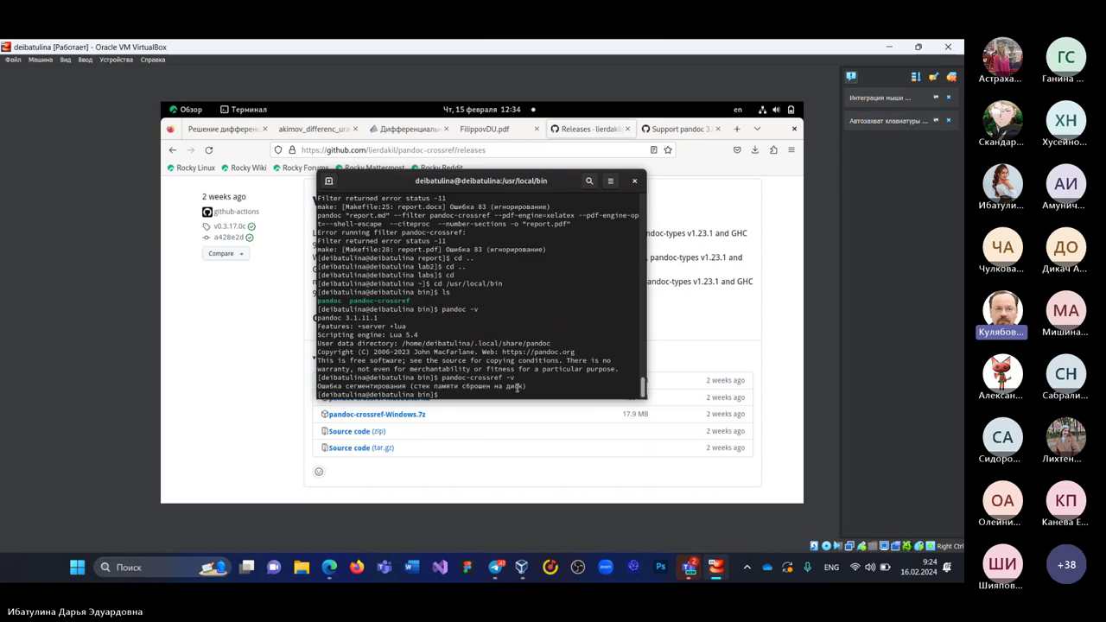
type("./")
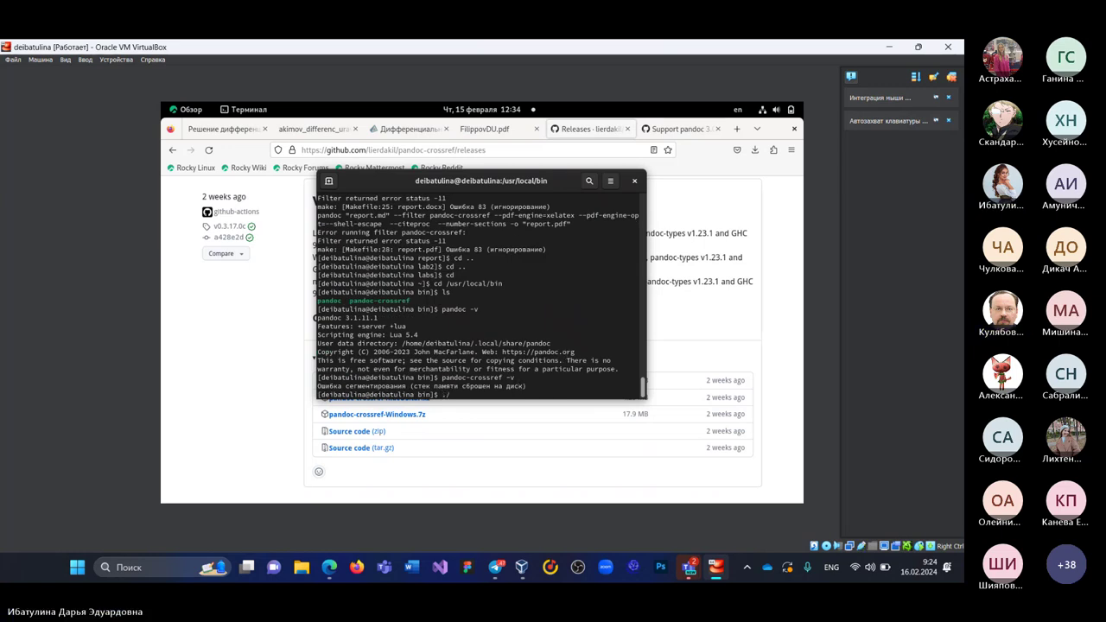
type("pandoc-crossref -v")
key("Return")
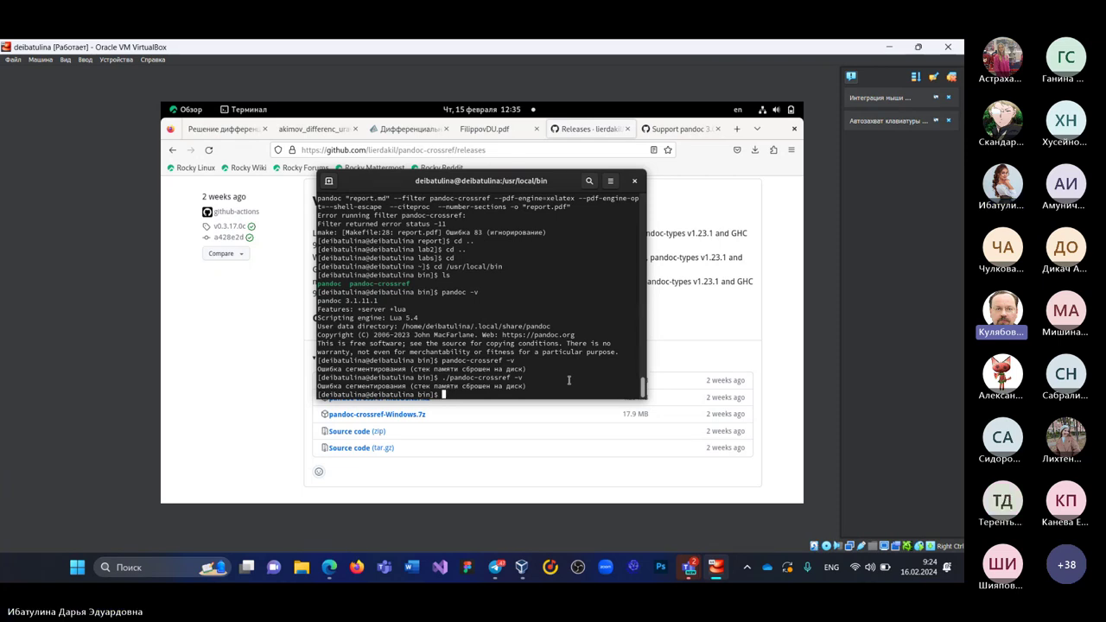
Step: Switch to Firefox and download pandoc-crossref-Linux.tar.xz from the v0.3.17.0b release assets
left_click(713, 294)
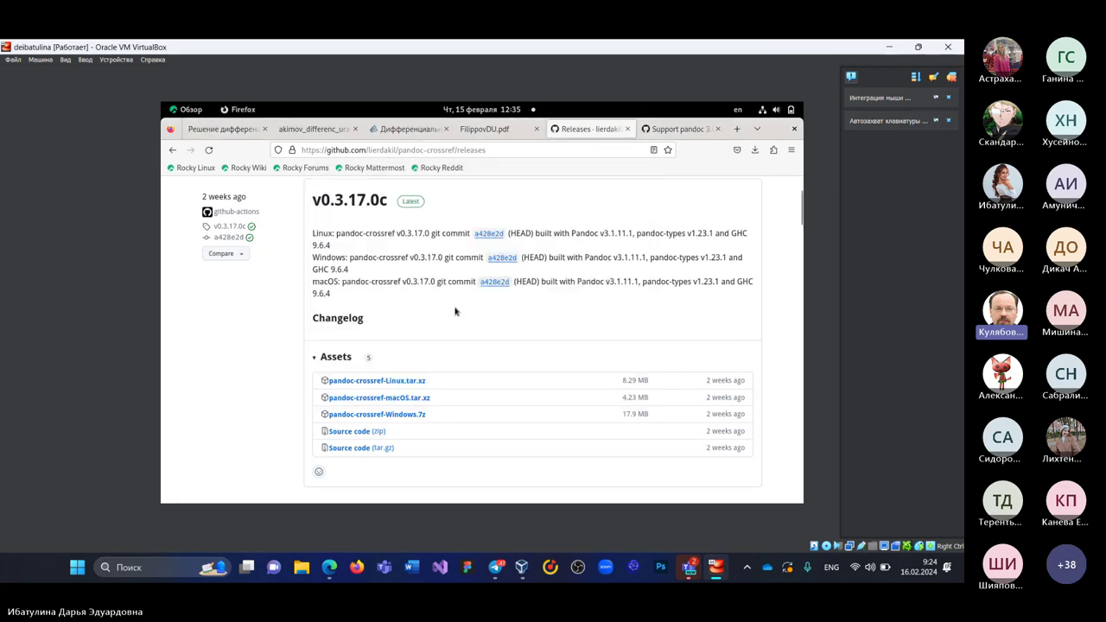
scroll(455, 309, "up", 2)
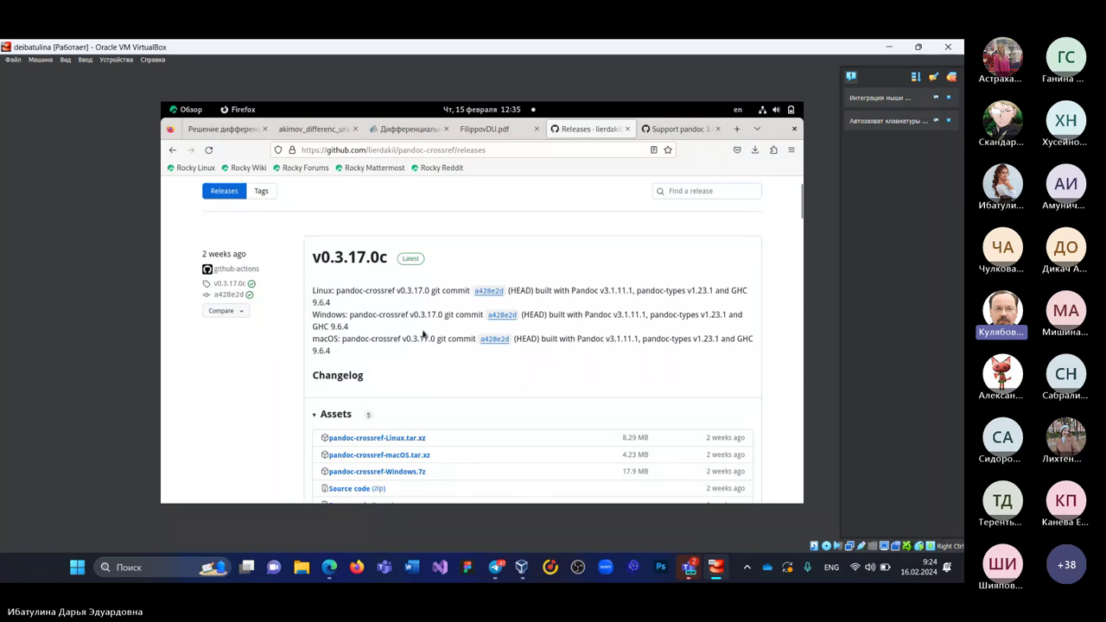
scroll(437, 294, "down", 5)
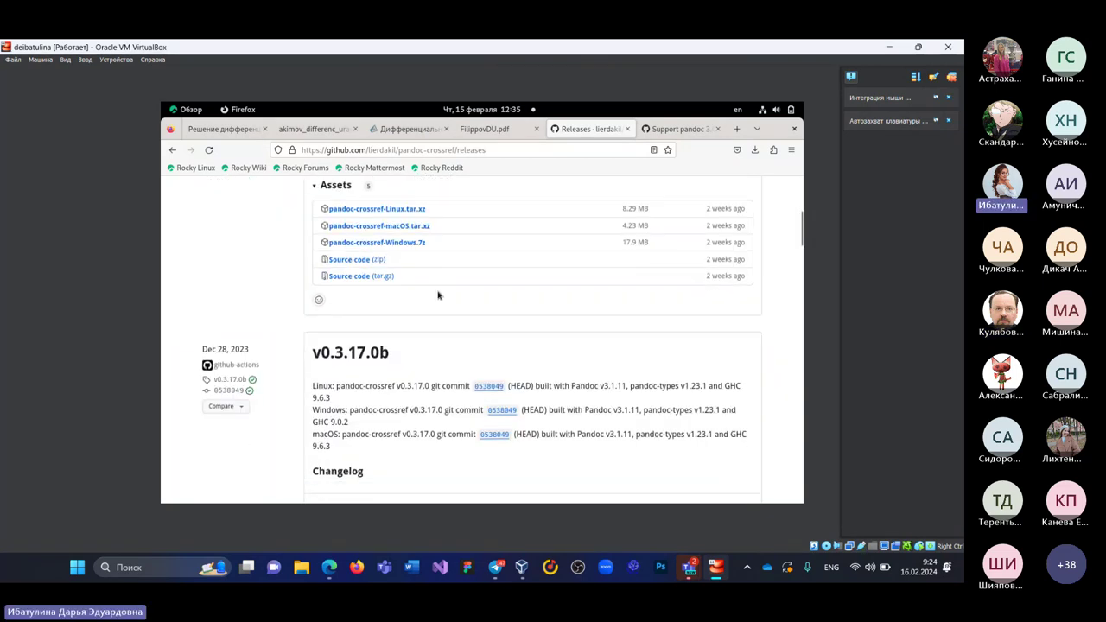
scroll(438, 293, "down", 4)
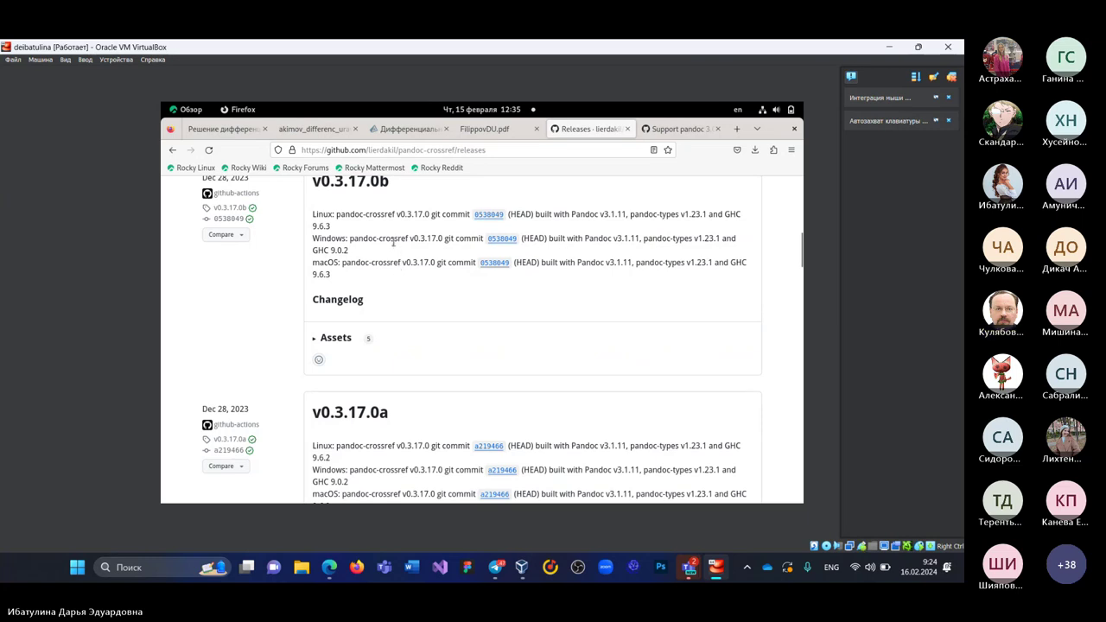
left_click(361, 190)
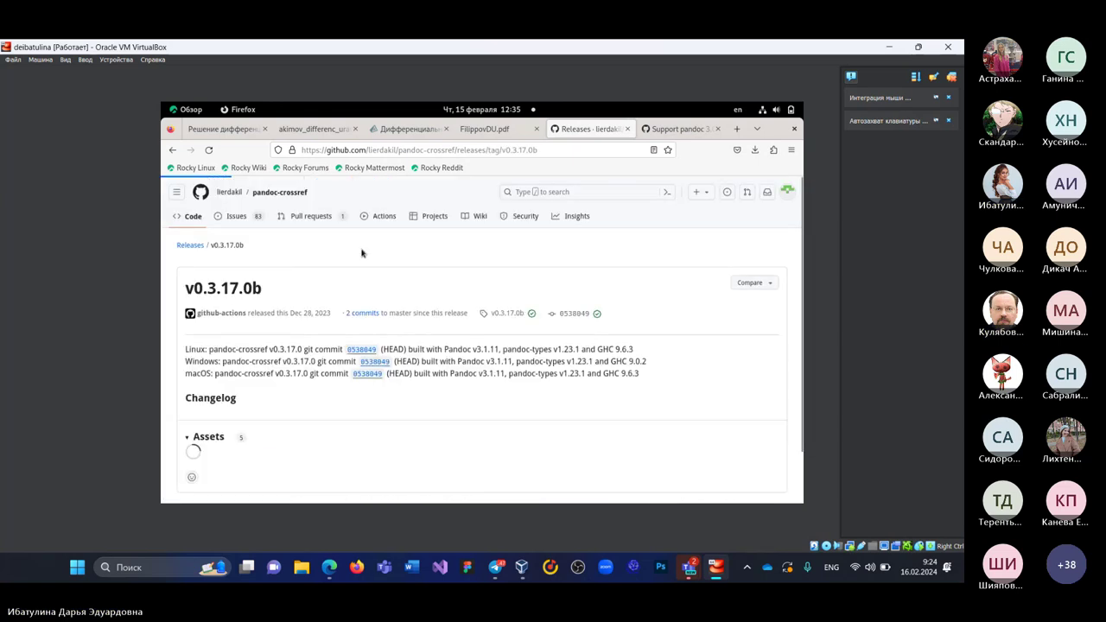
left_click(173, 153)
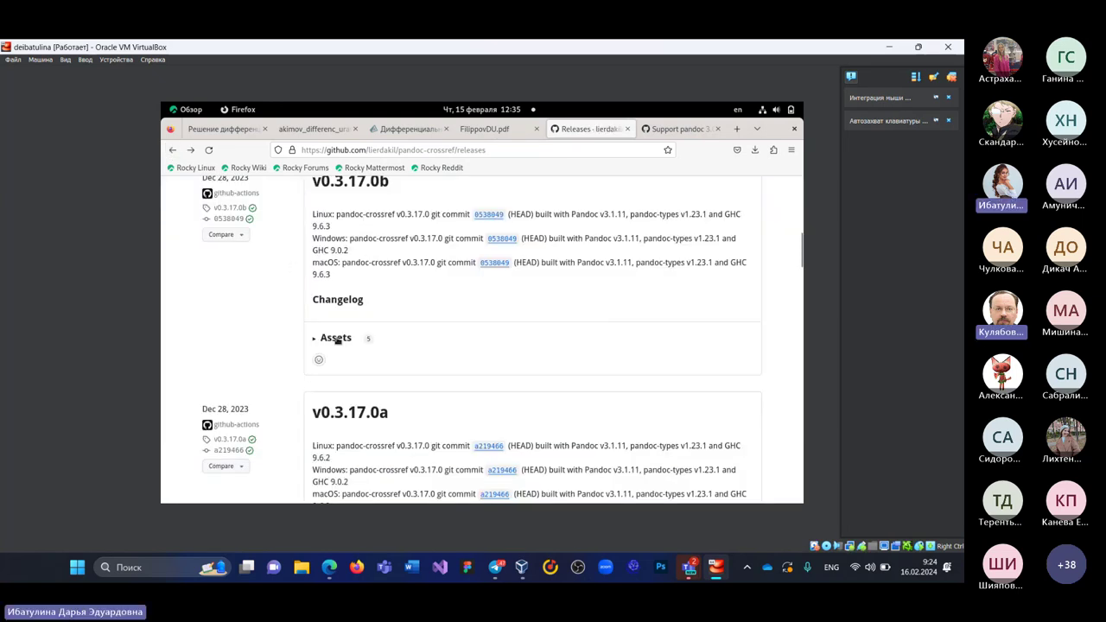
left_click(336, 338)
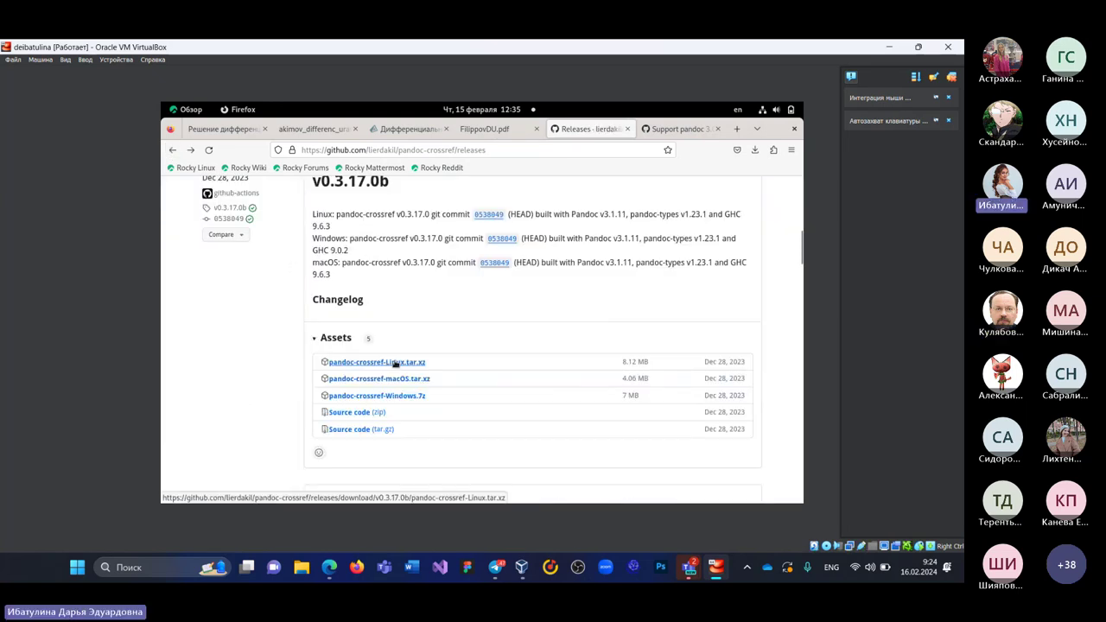
left_click(395, 363)
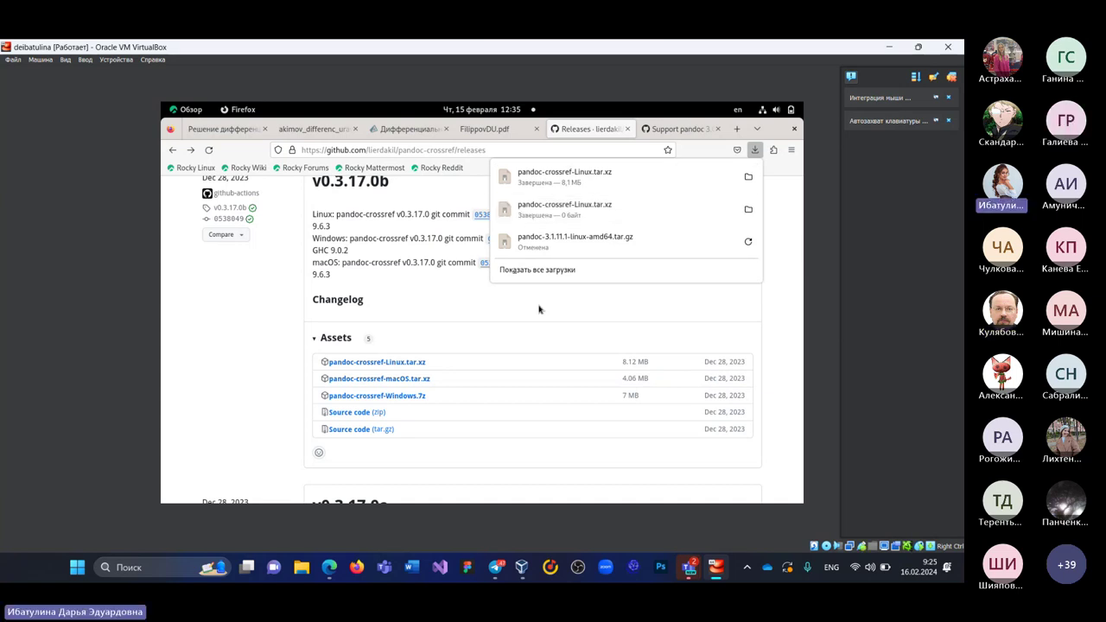
Step: Download pandoc-crossref-Linux.tar.xz from the latest release, v0.3.17.0c
left_click(464, 297)
scroll(464, 298, "up", 3)
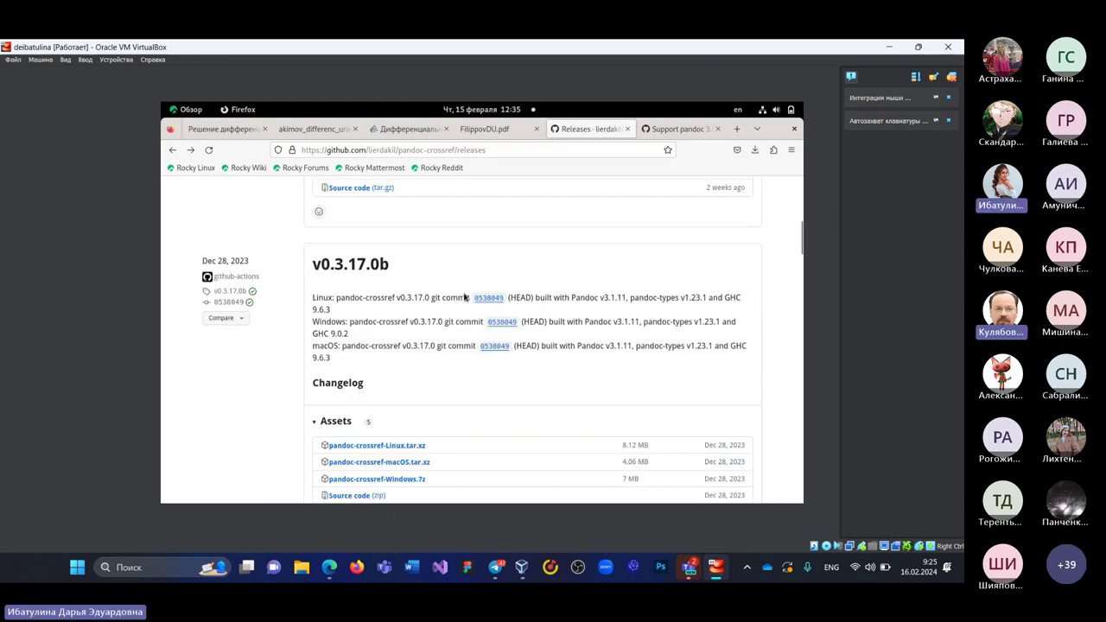
scroll(464, 297, "up", 4)
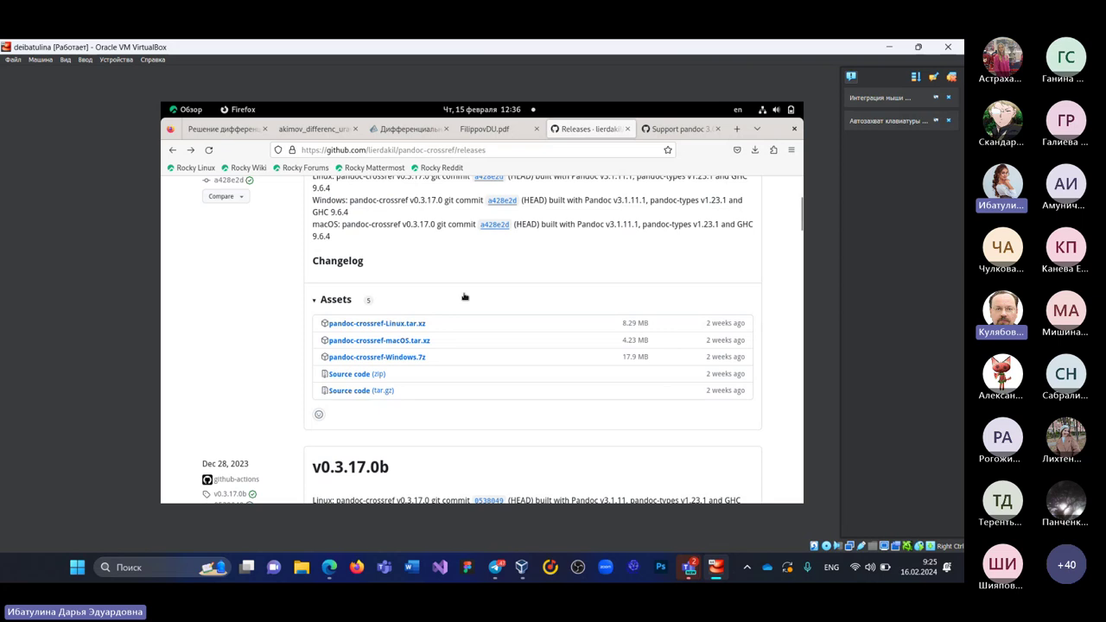
scroll(469, 290, "up", 4)
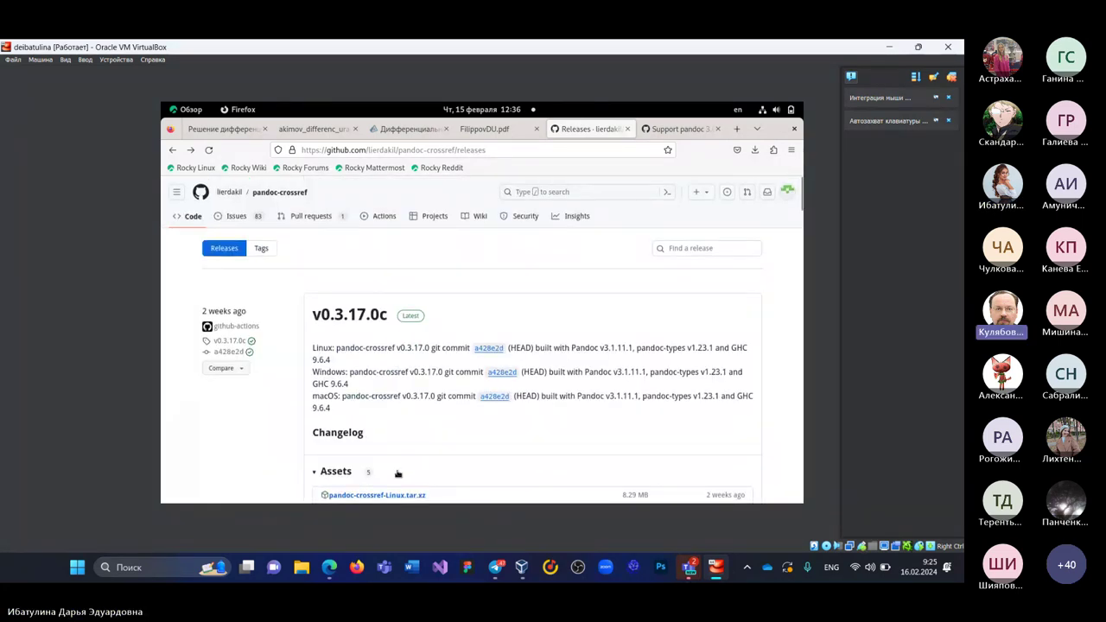
scroll(398, 474, "down", 3)
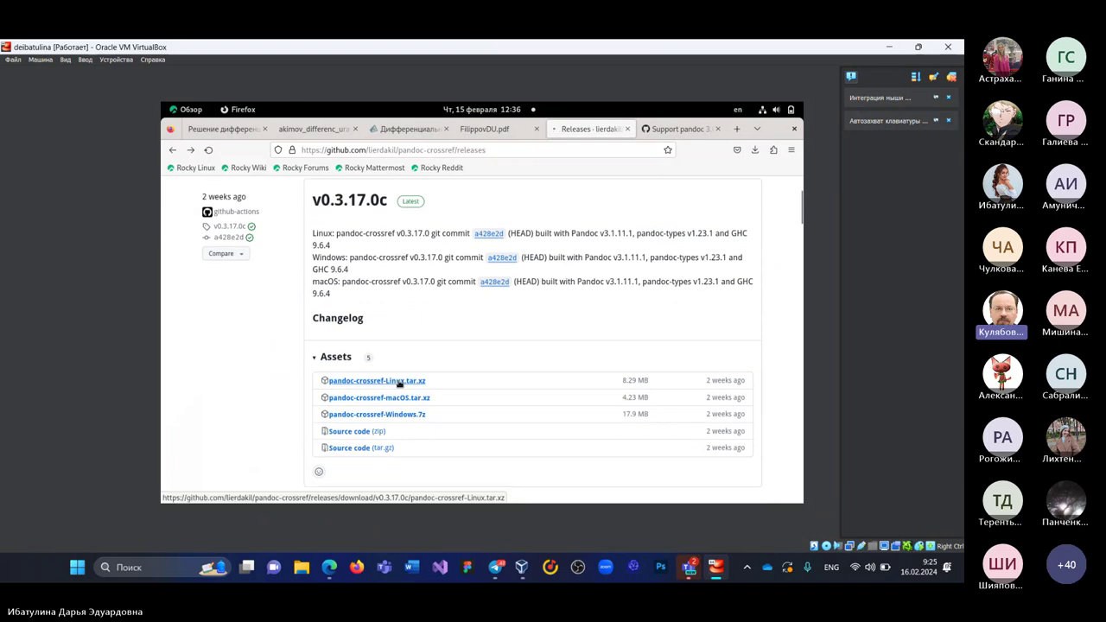
left_click(400, 381)
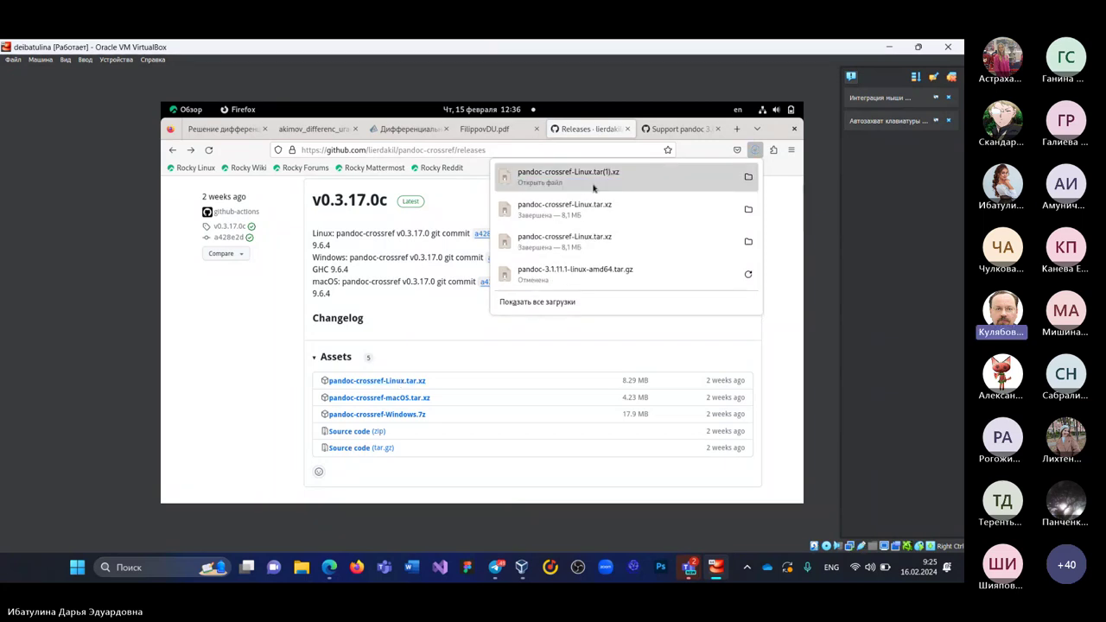
Step: Extract the newly downloaded pandoc-crossref-Linux.tar(1).xz archive in the Downloads folder and open the extracted folder
left_click(550, 187)
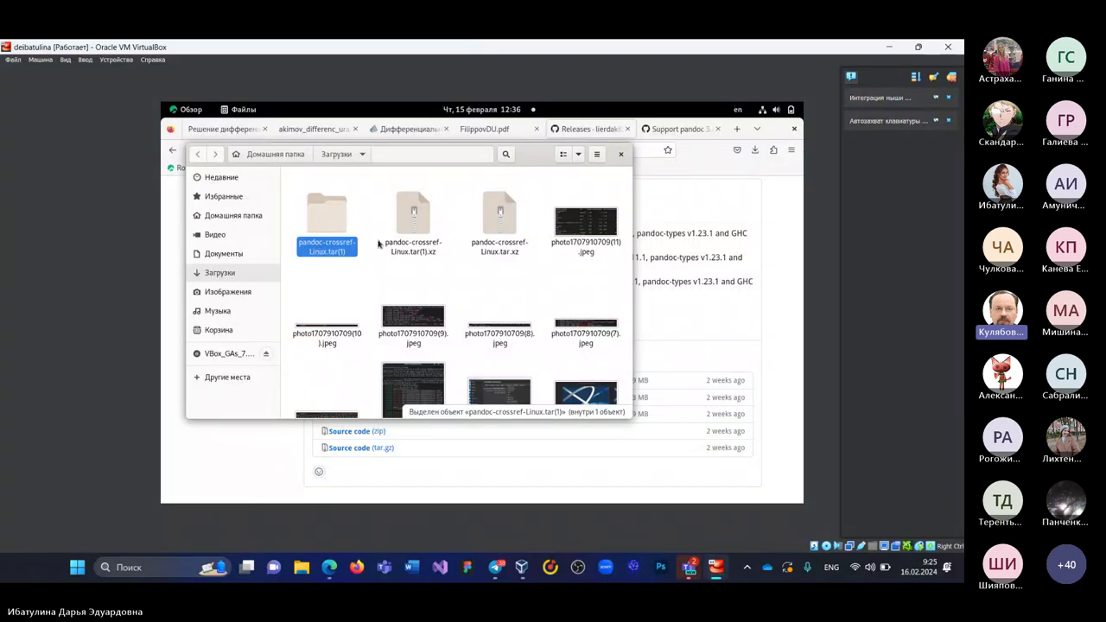
left_click(410, 250)
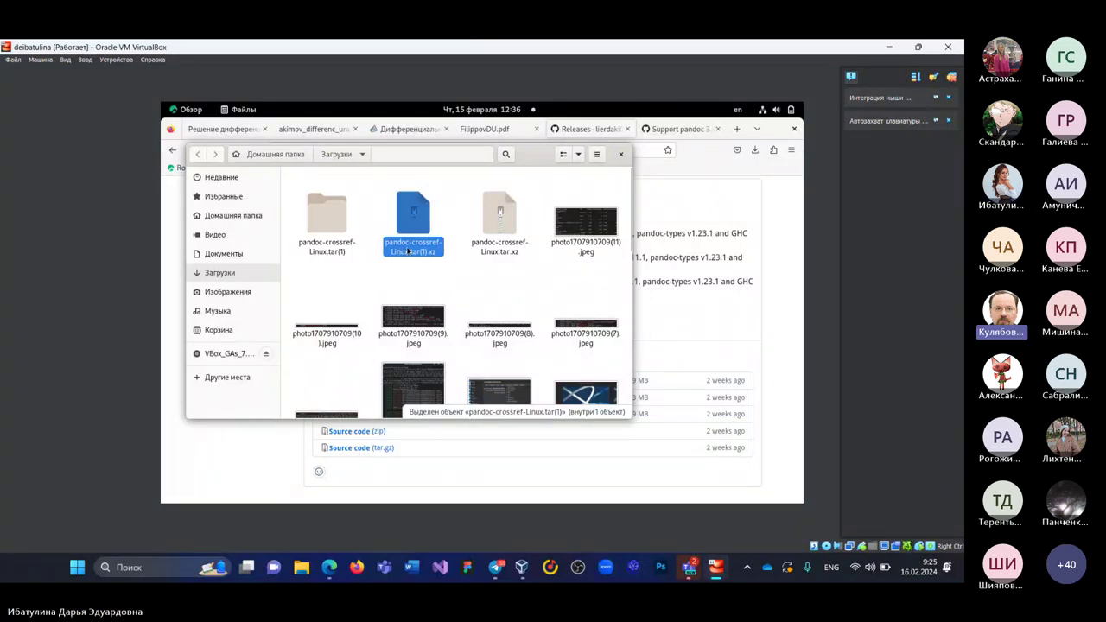
double_click(409, 250)
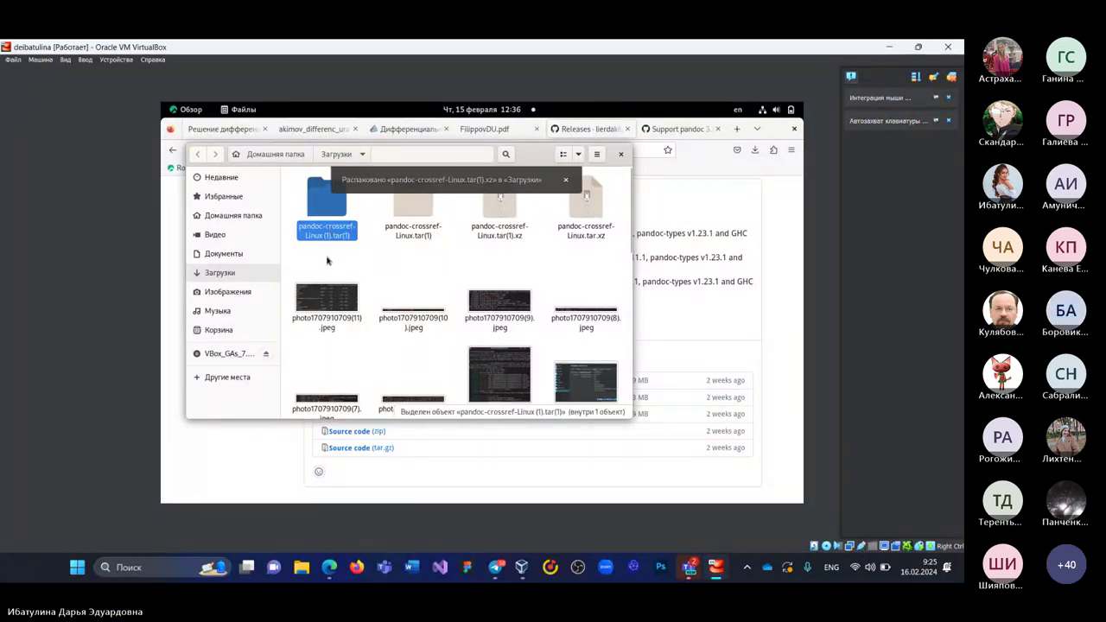
key("Down")
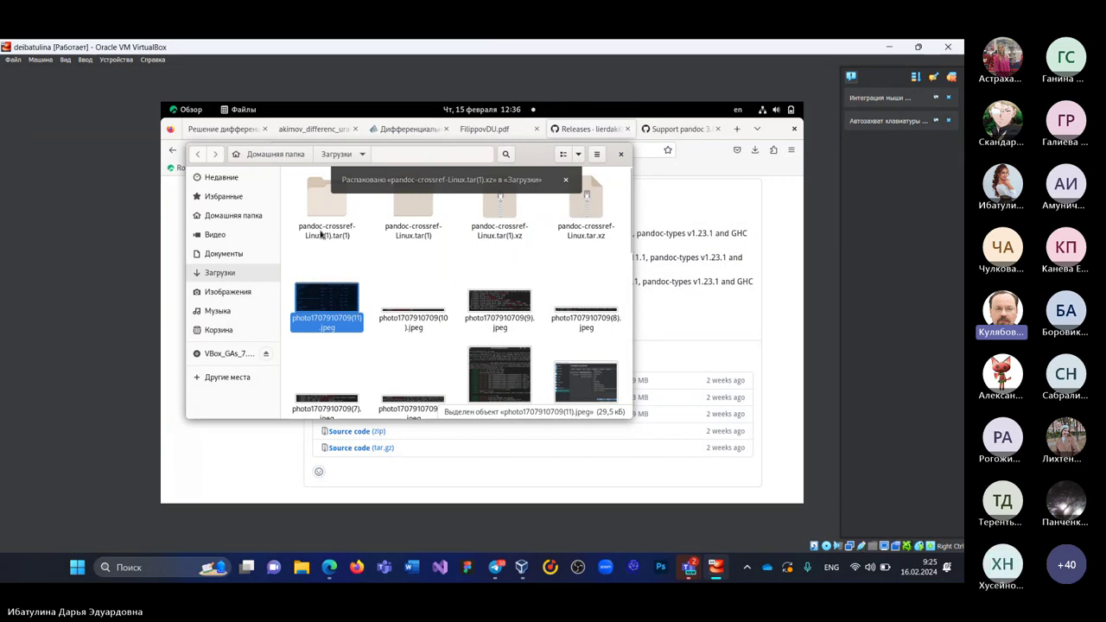
left_click(321, 232)
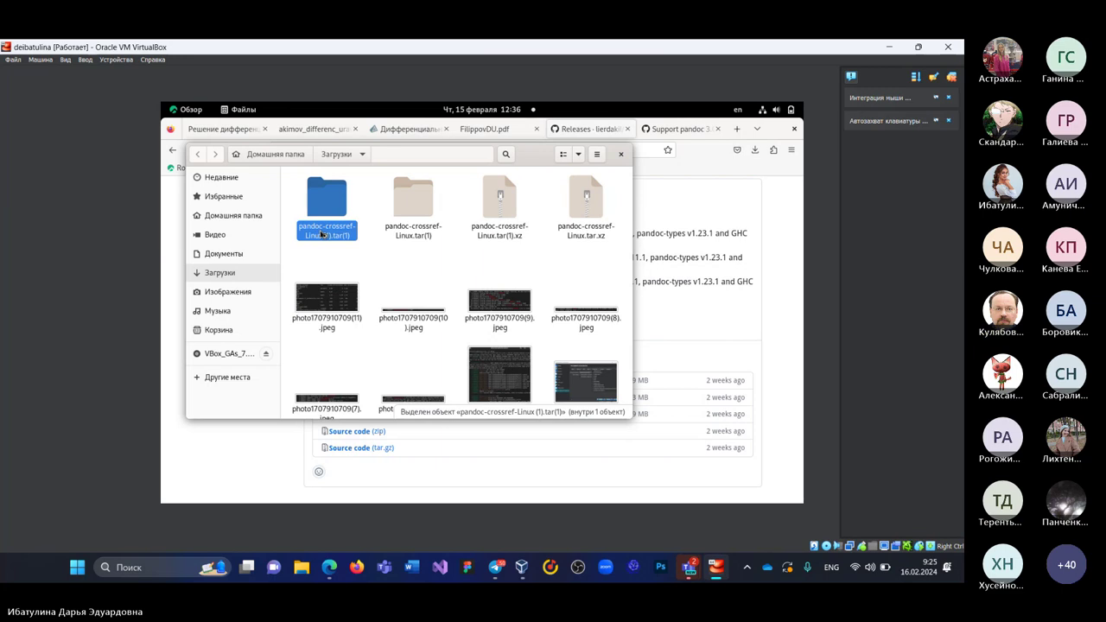
double_click(321, 232)
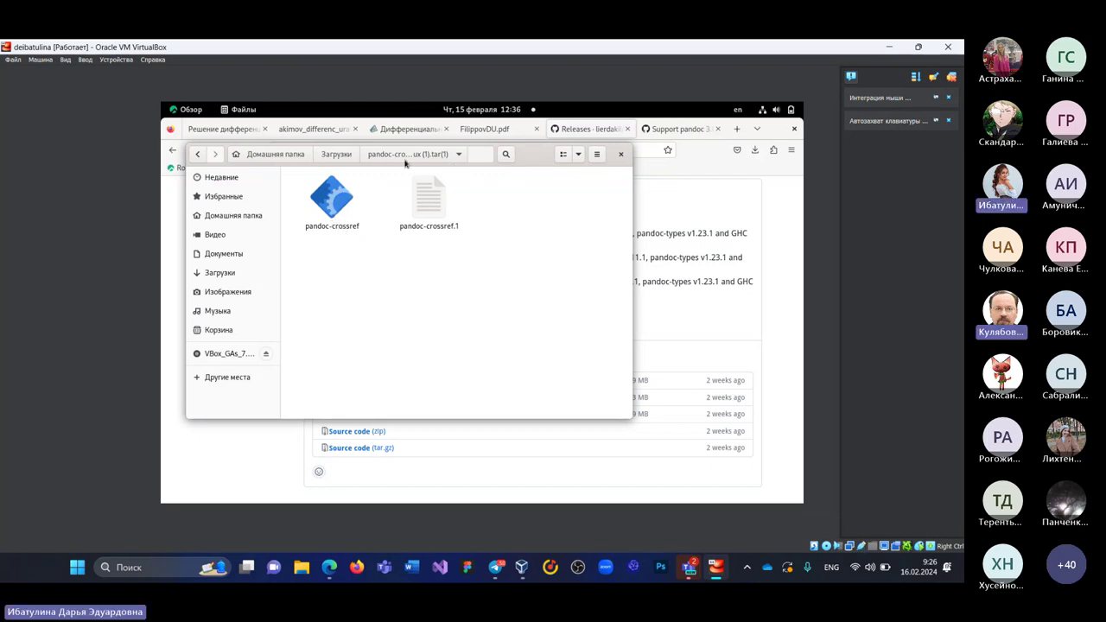
Step: Copy the extracted pandoc-crossref executable into the home folder
left_click(190, 110)
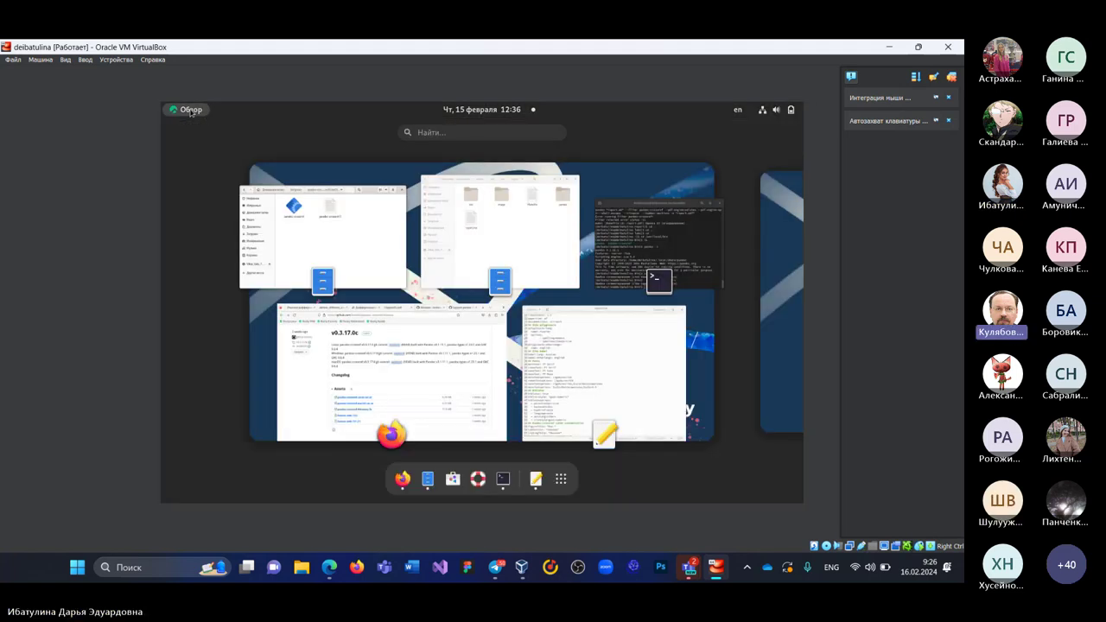
left_click(357, 234)
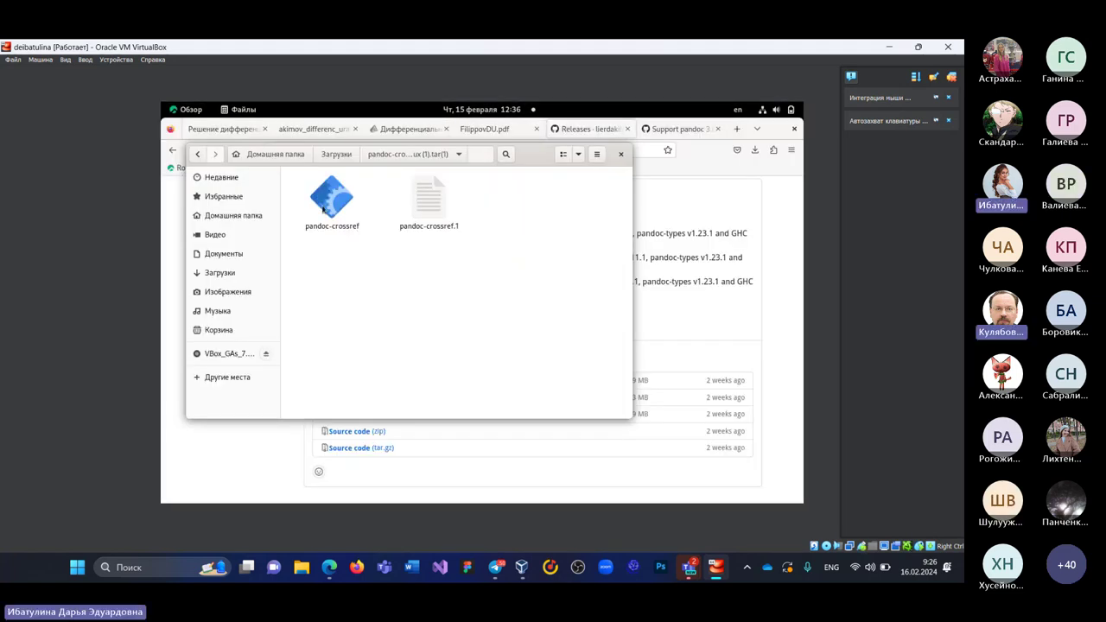
left_click(324, 207)
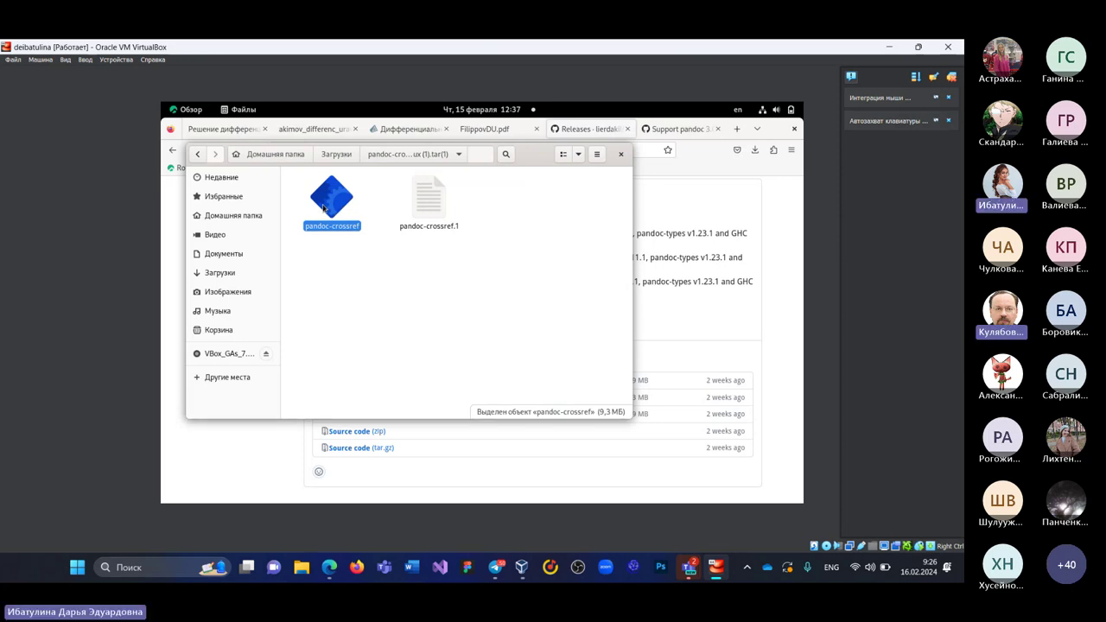
left_click(237, 217)
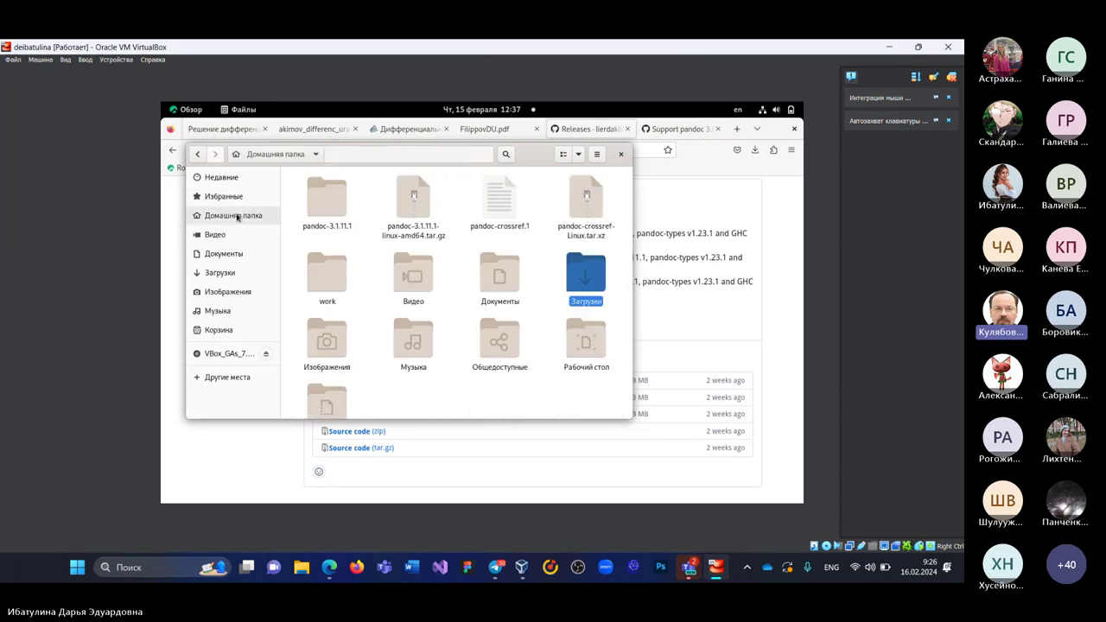
left_click(410, 391)
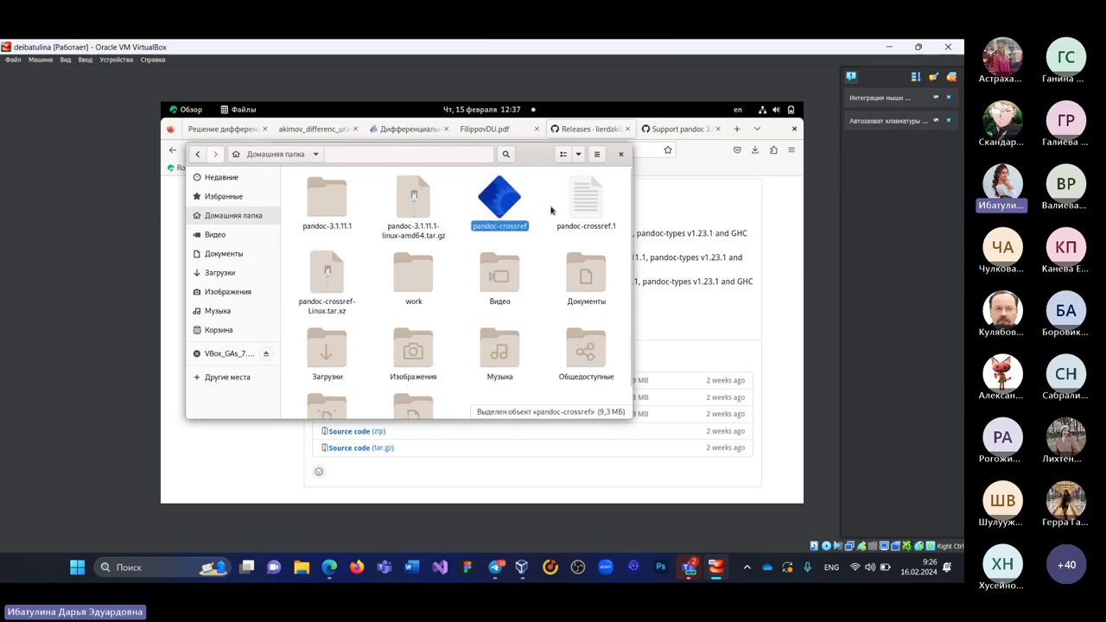
left_click(550, 210)
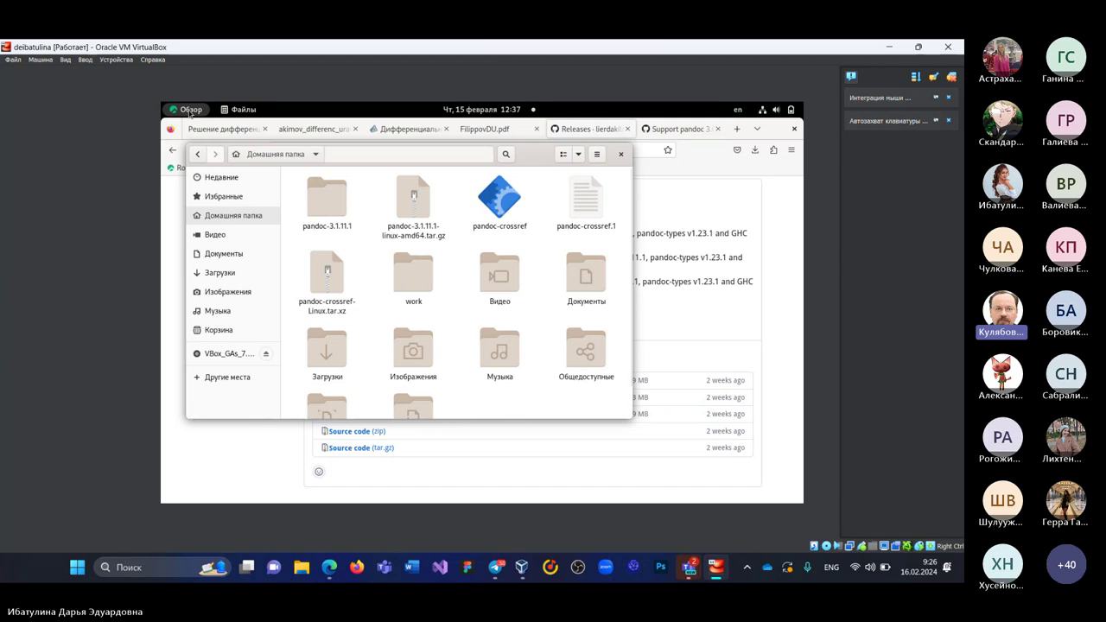
Step: Switch to the terminal and return to the home directory with cd
left_click(189, 111)
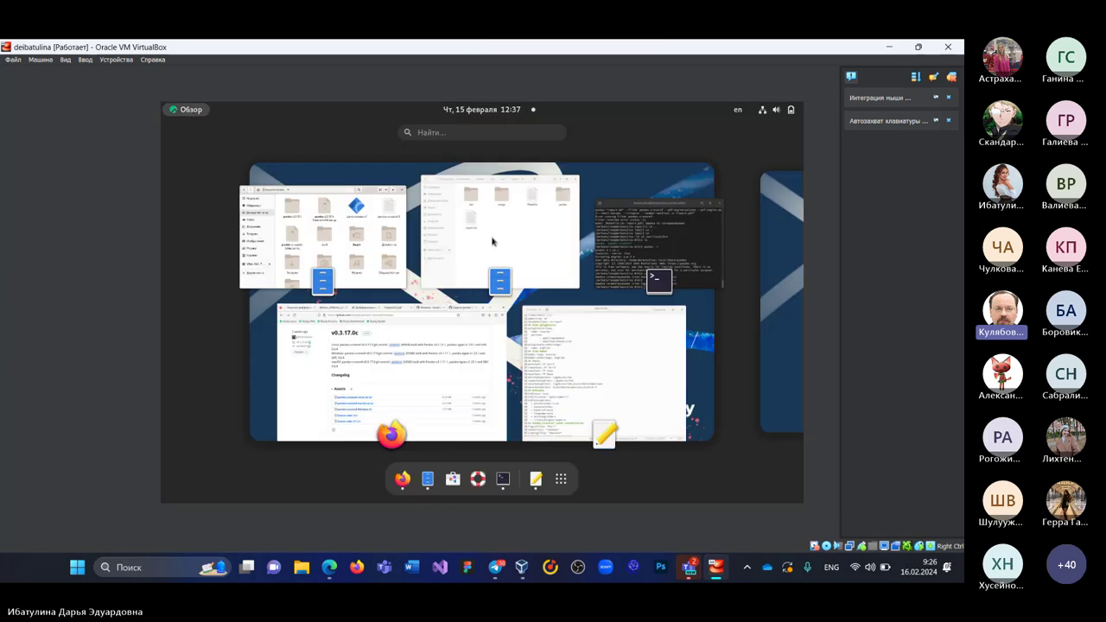
left_click(681, 248)
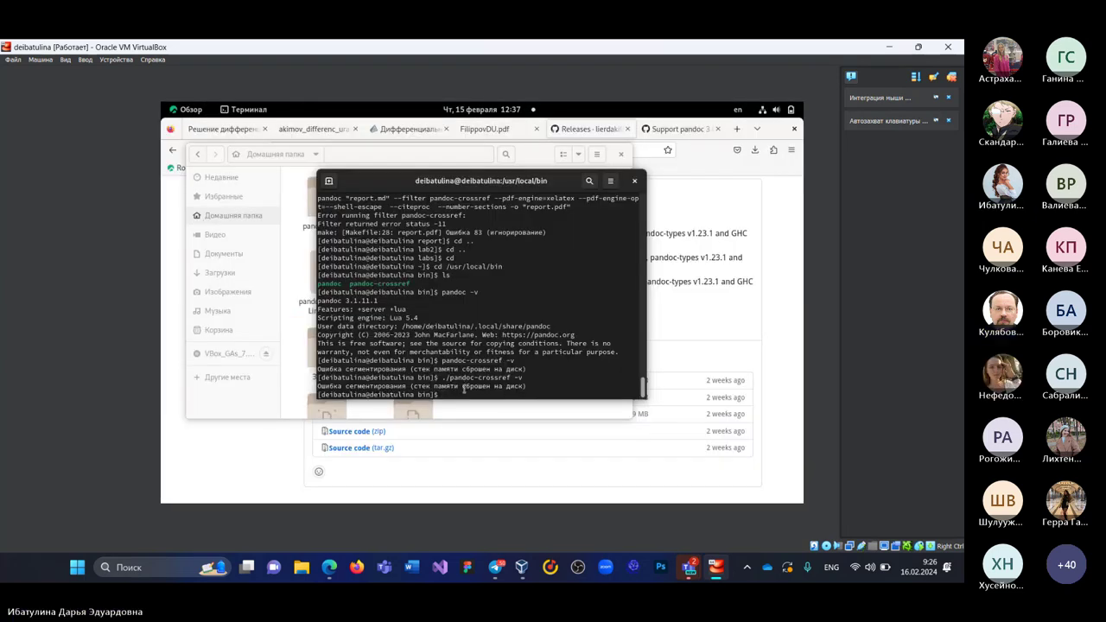
type("cd")
key("Return")
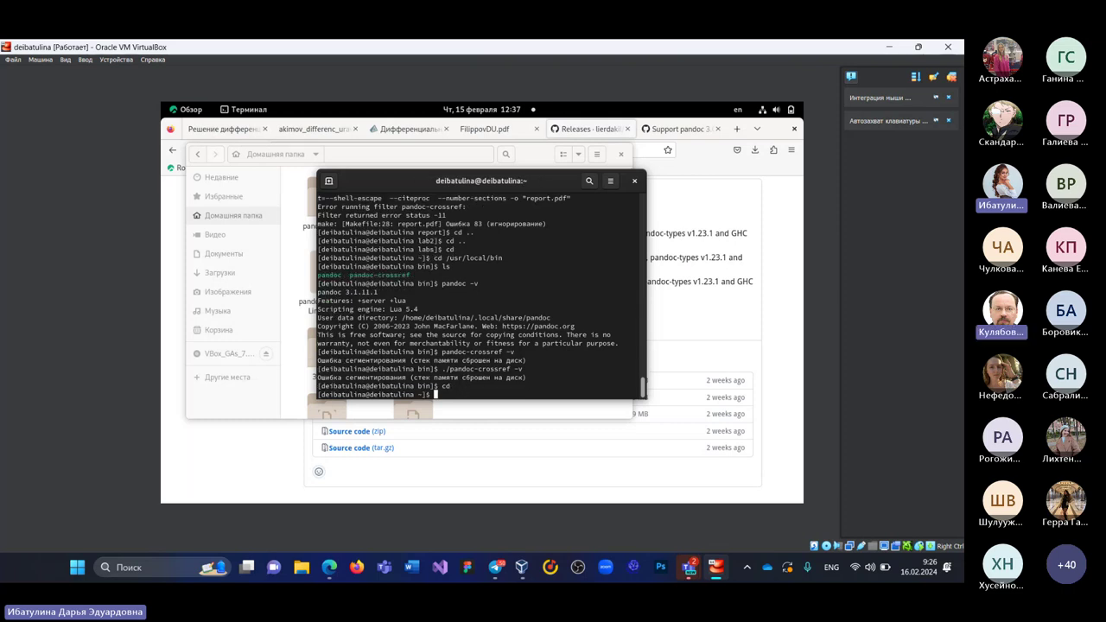
Step: Copy pandoc-crossref from the home folder to /usr/local/bin with sudo cp, entering the account password
type("sudo ")
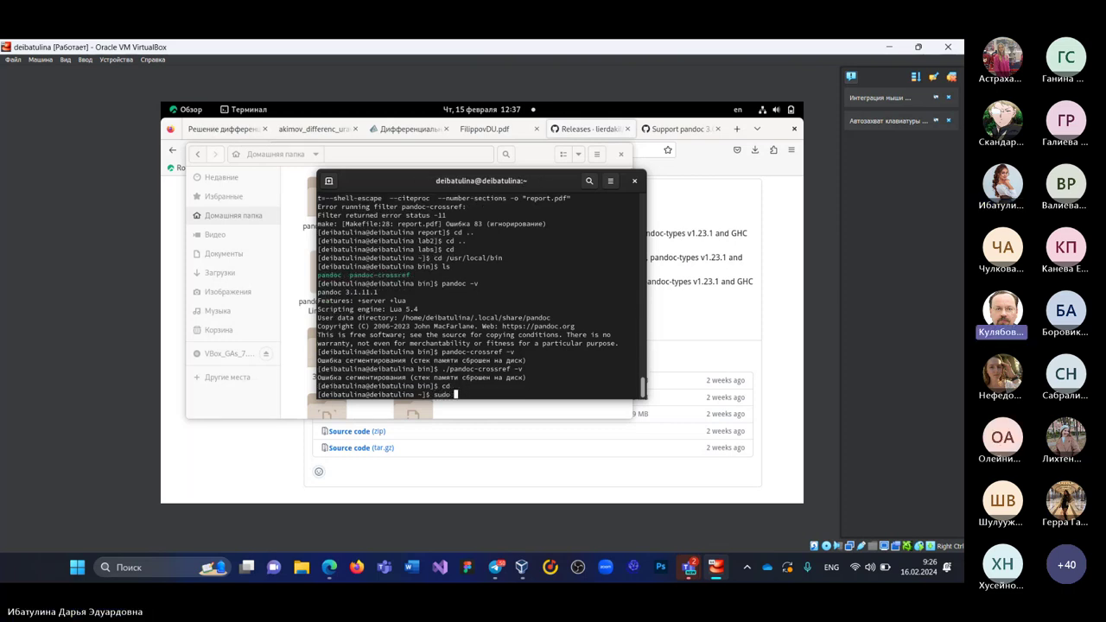
type("cp")
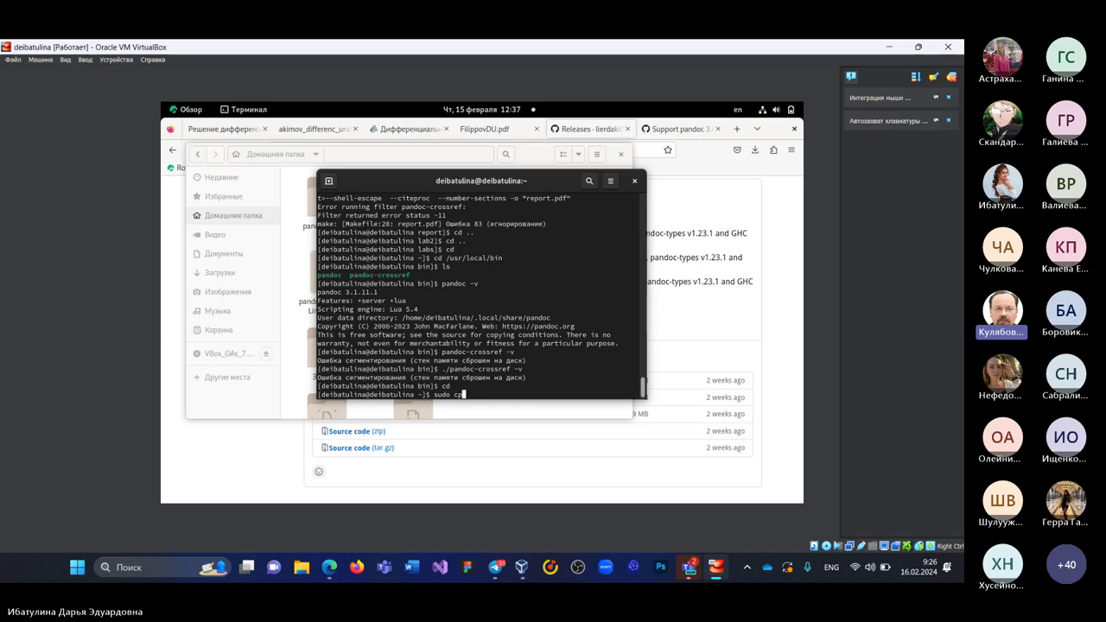
type(" pandoc-")
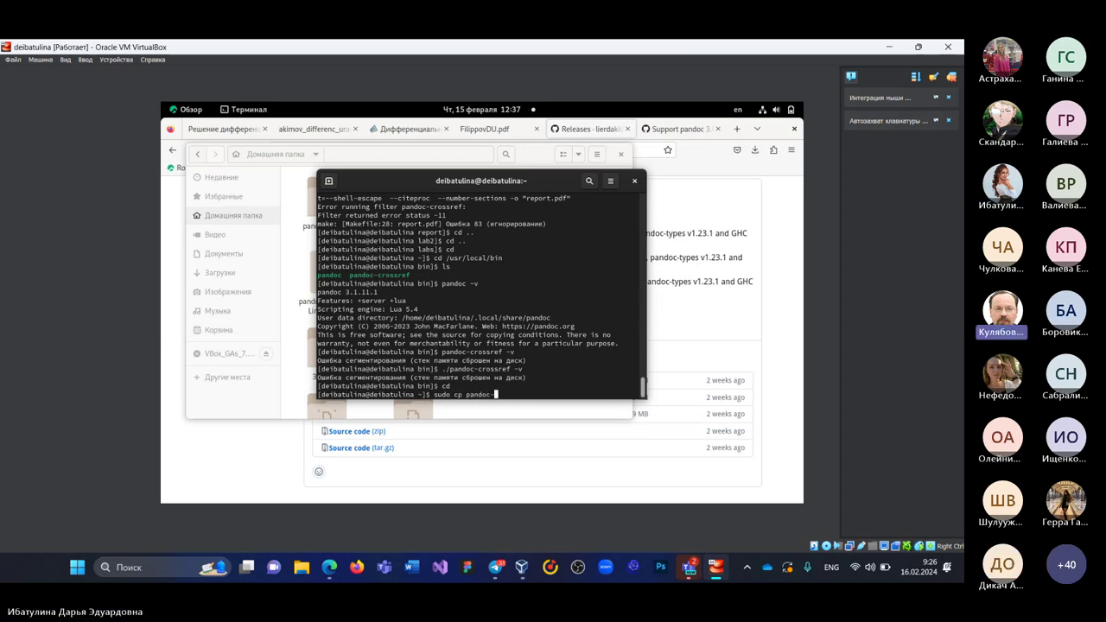
type("crossref")
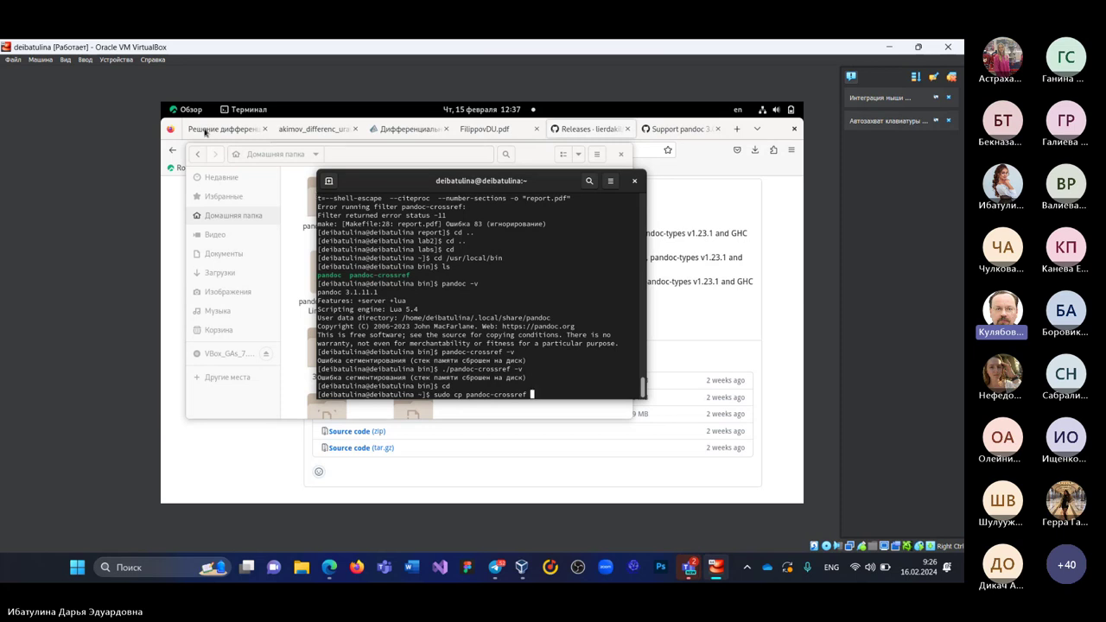
left_click(312, 270)
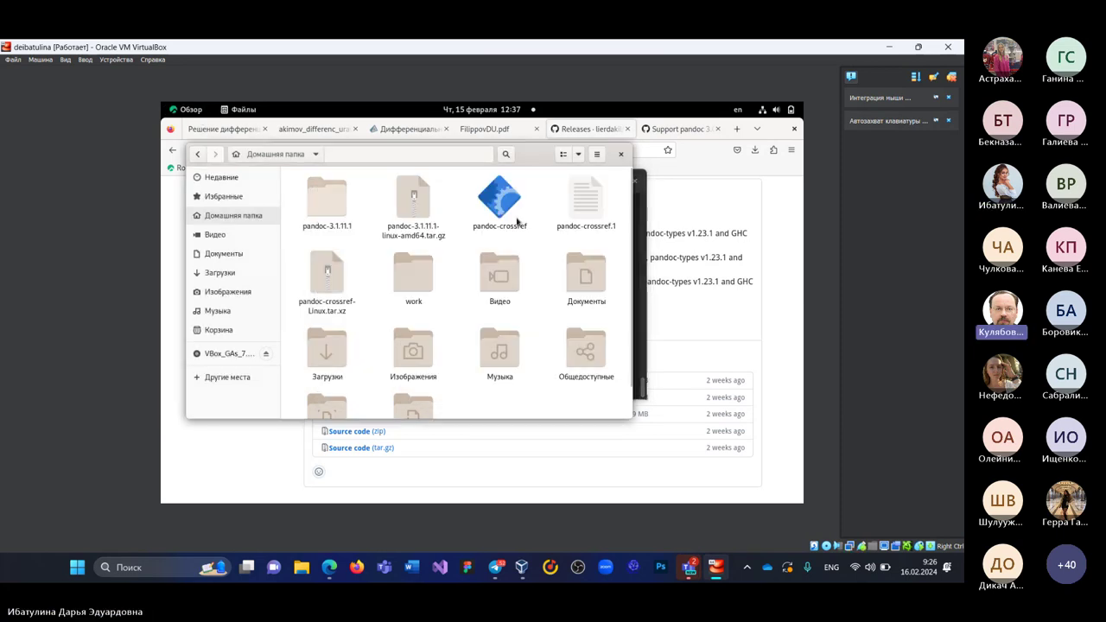
left_click(191, 108)
left_click(535, 394)
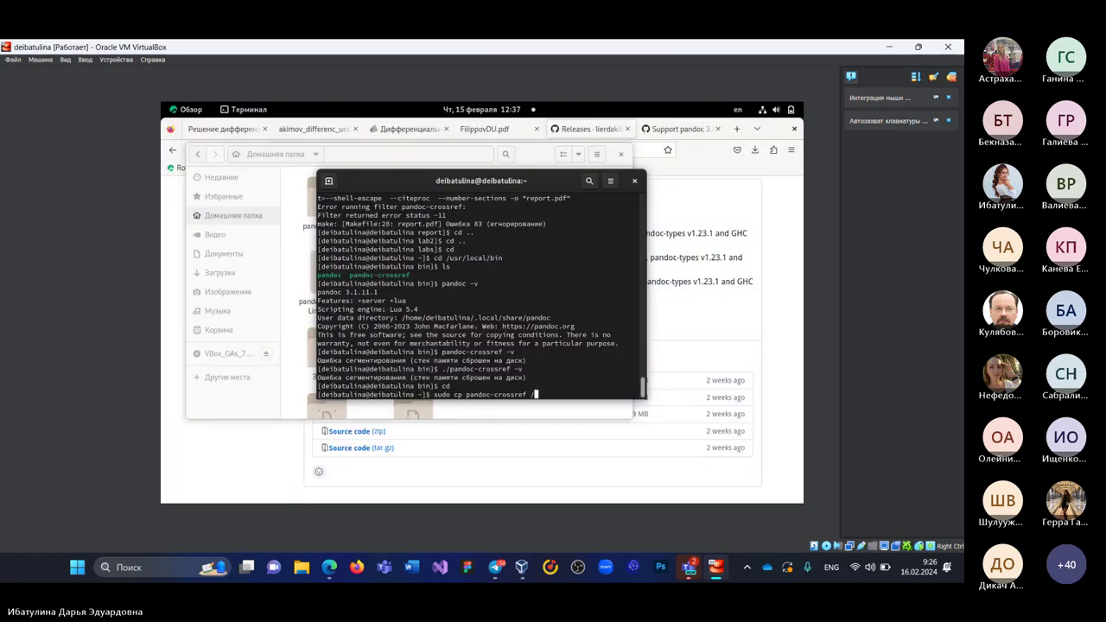
type("usr/")
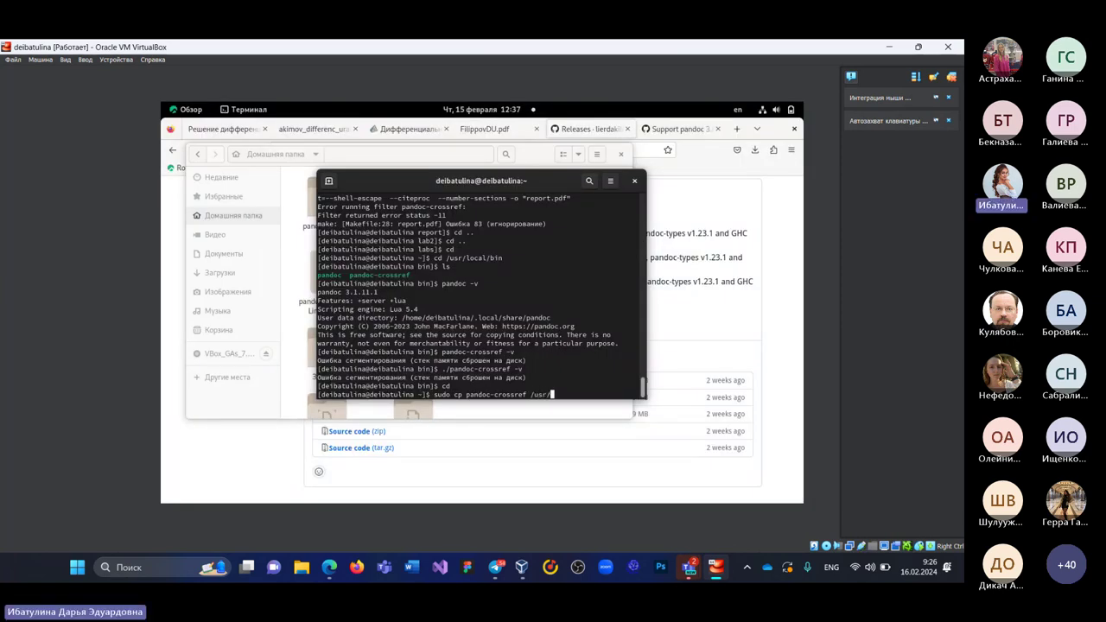
type("local/bin")
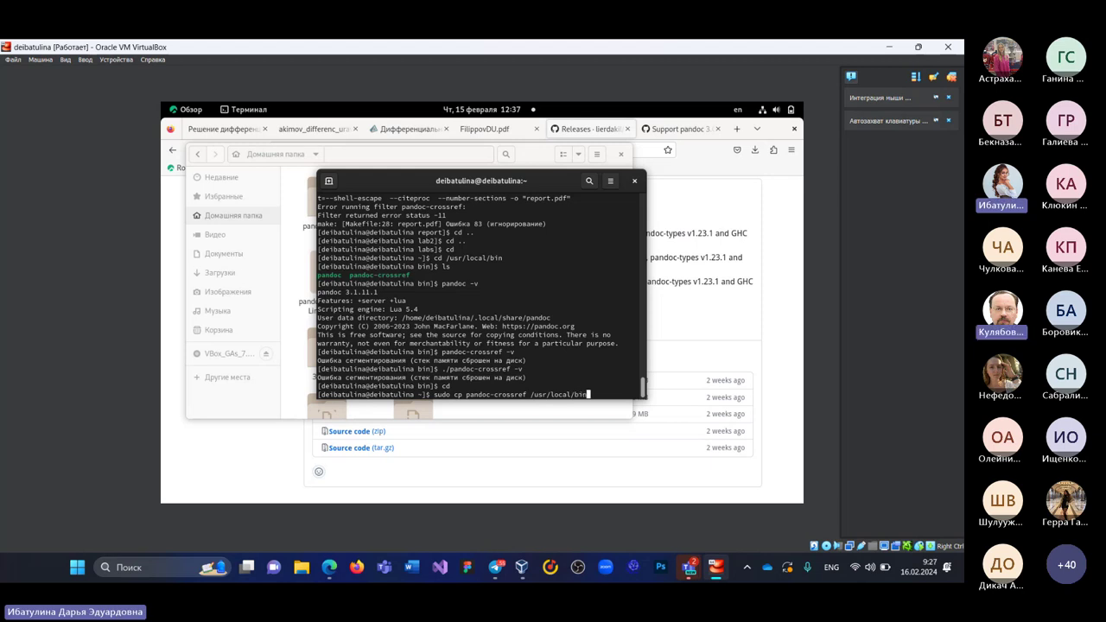
key("Return")
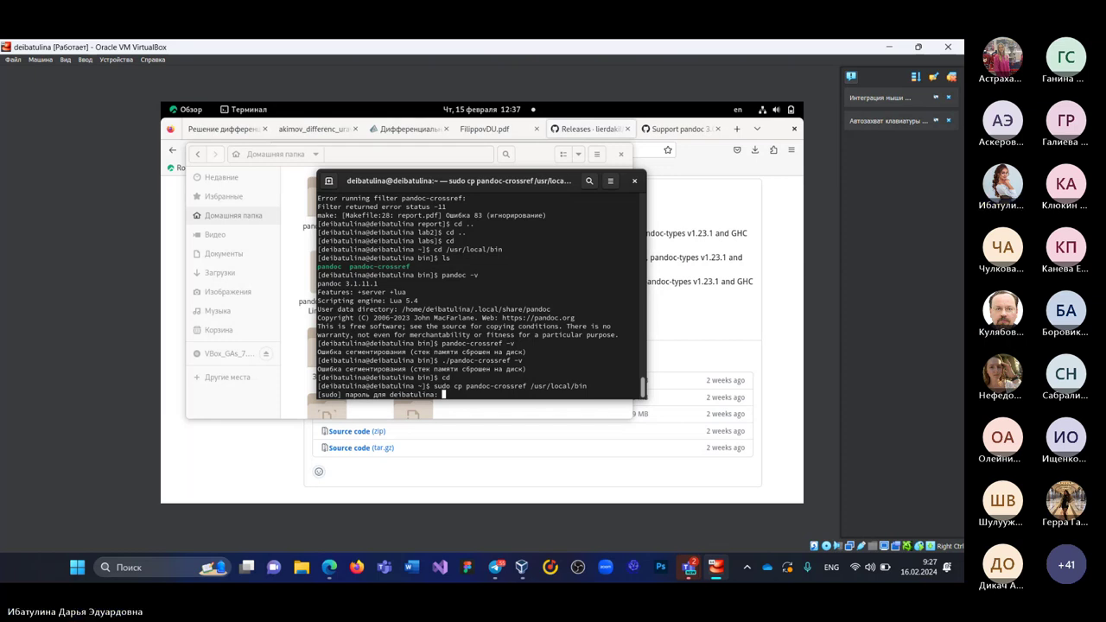
key("Return")
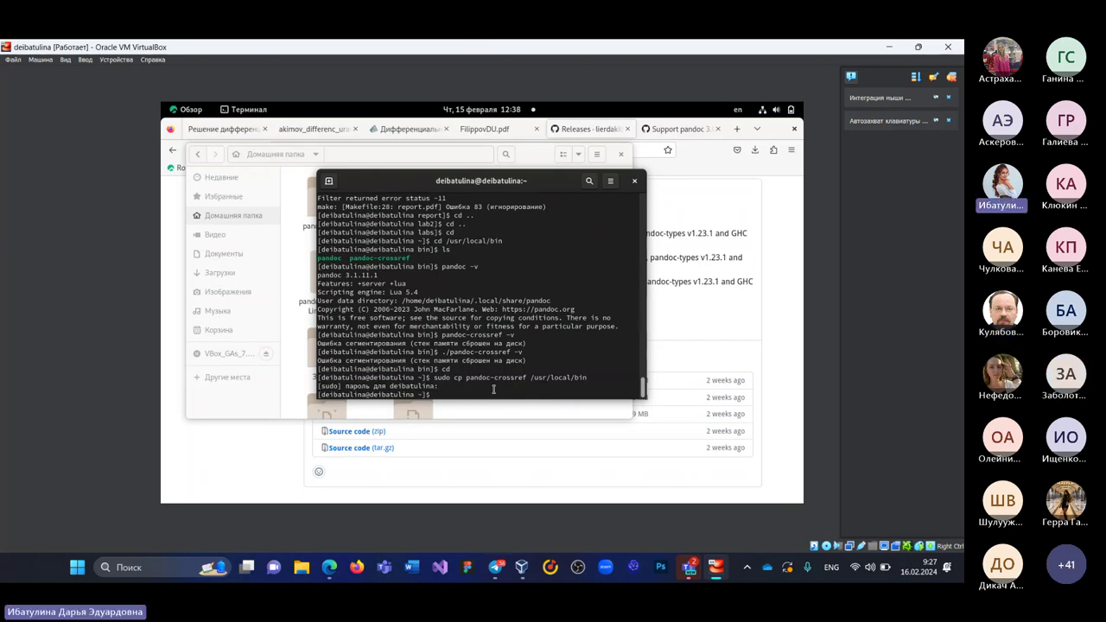
Step: Check the installed version with pandoc-crossref -v
type("p")
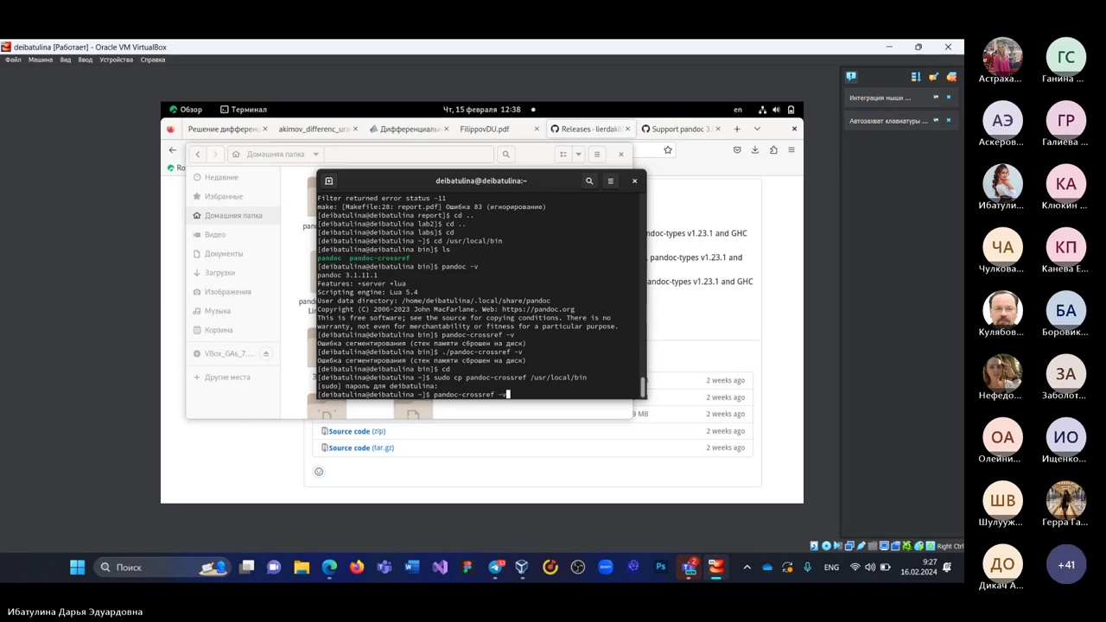
type("andoc-crossref -v")
key("Return")
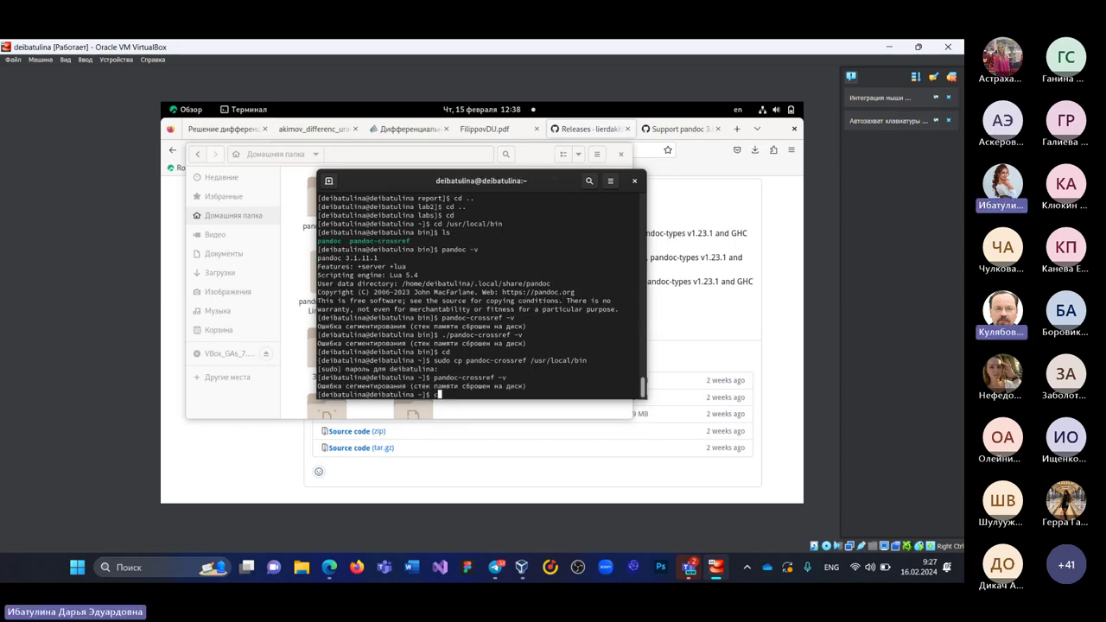
type("cd")
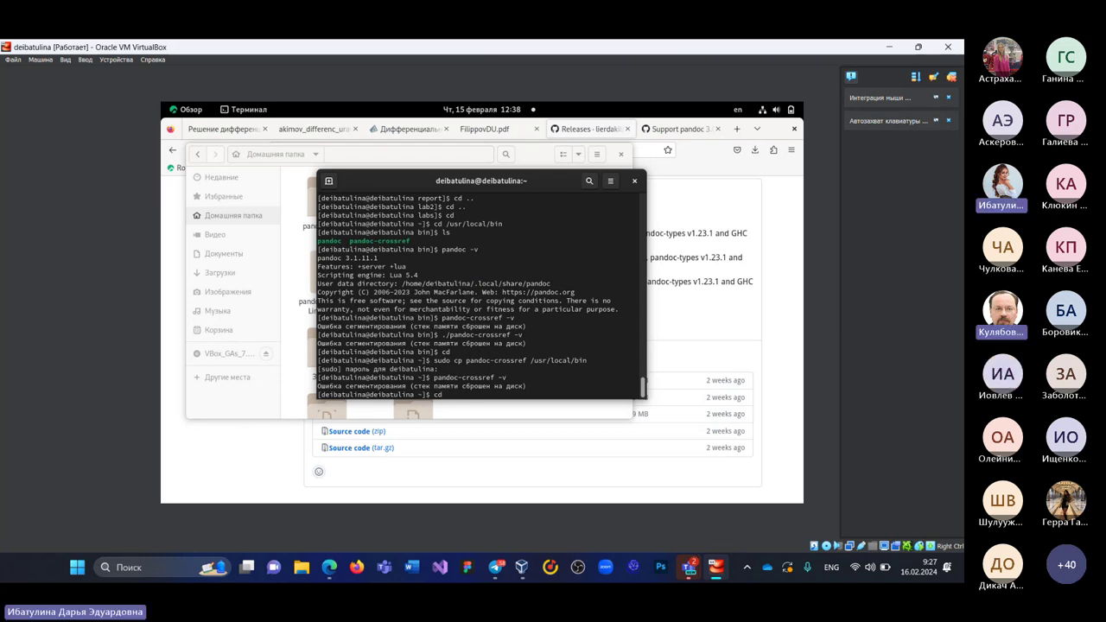
key("BackSpace")
key("BackSpace")
key("BackSpace")
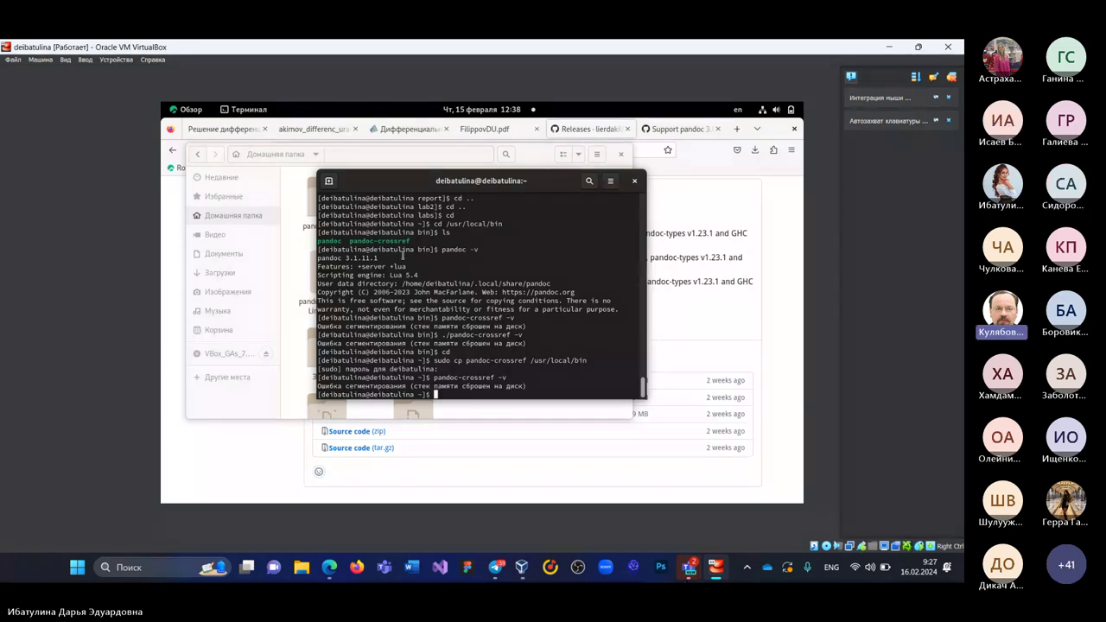
Step: Extract the pandoc-crossref-Linux.tar.xz archive in the Downloads folder
left_click(290, 193)
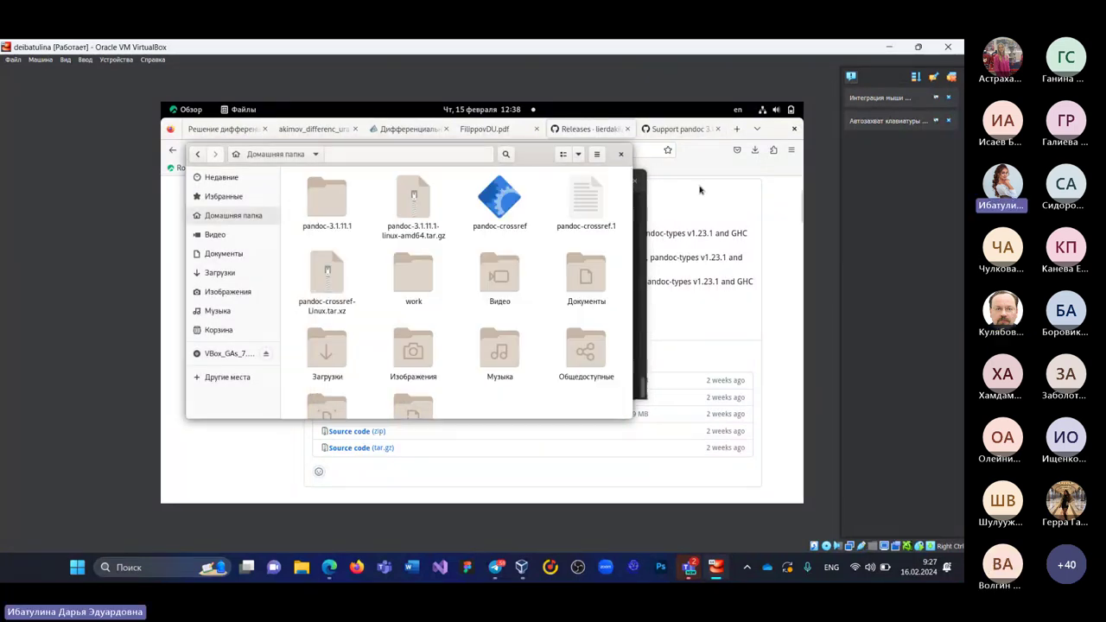
left_click(222, 273)
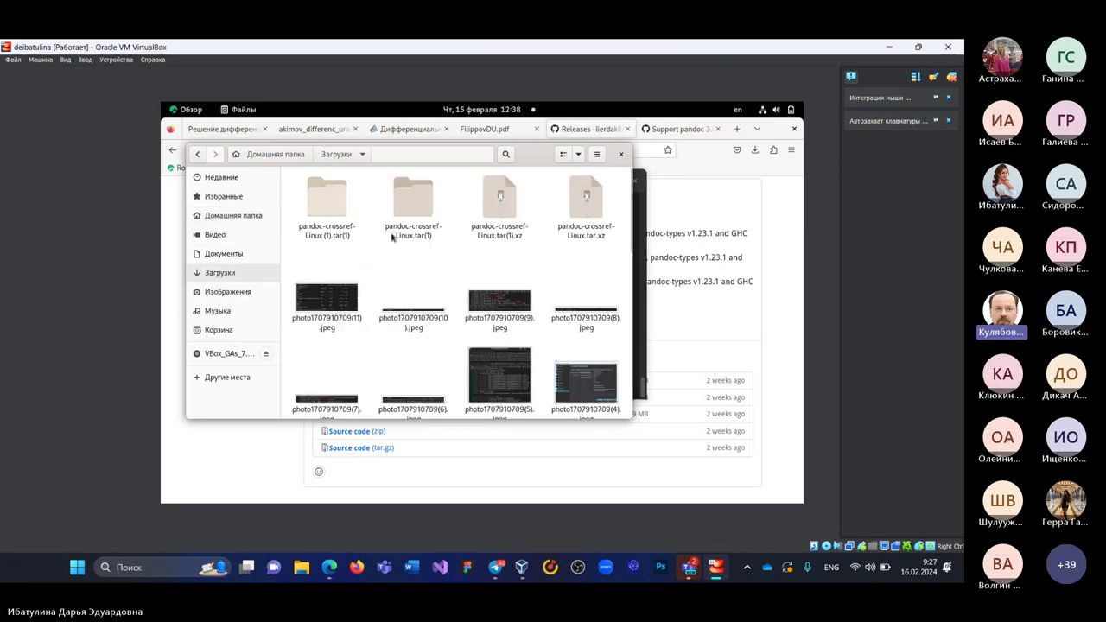
scroll(415, 268, "down", 1)
scroll(415, 267, "up", 1)
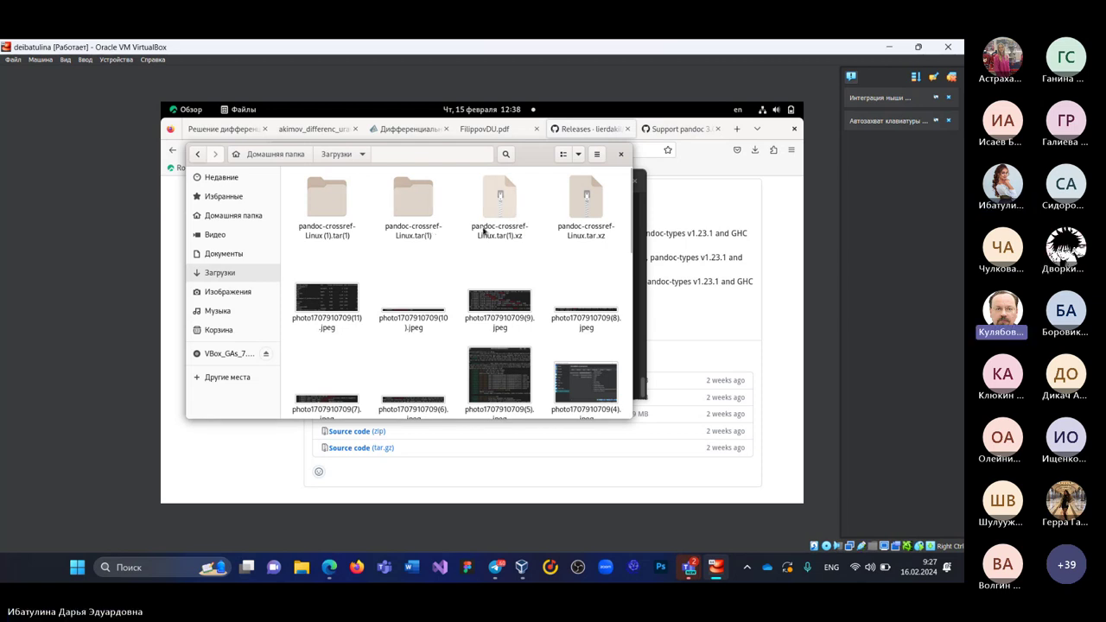
left_click(578, 230)
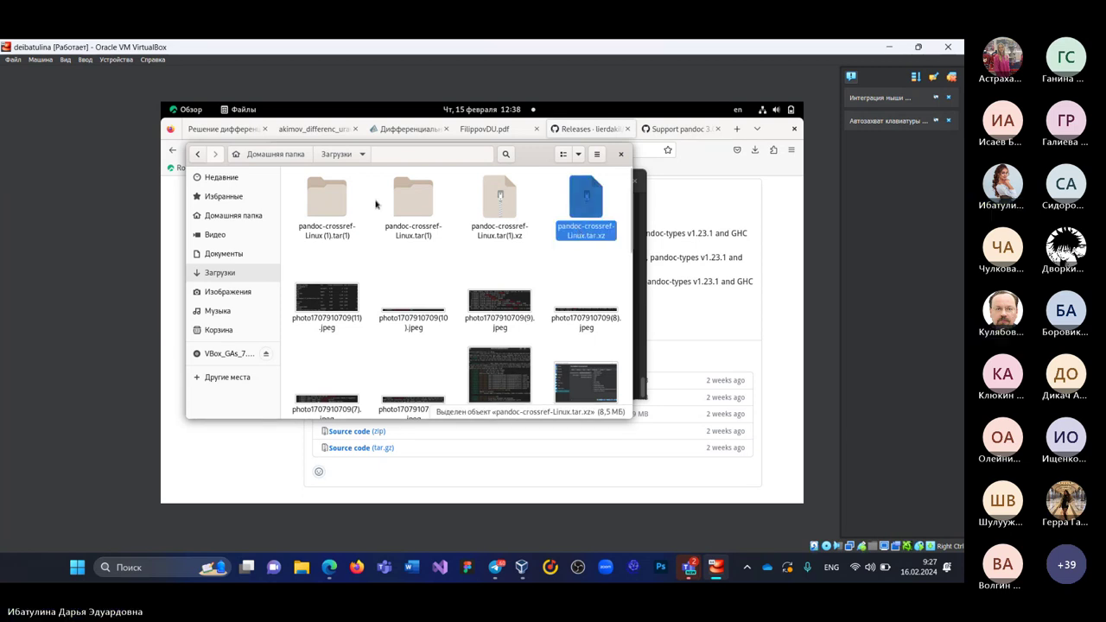
double_click(579, 230)
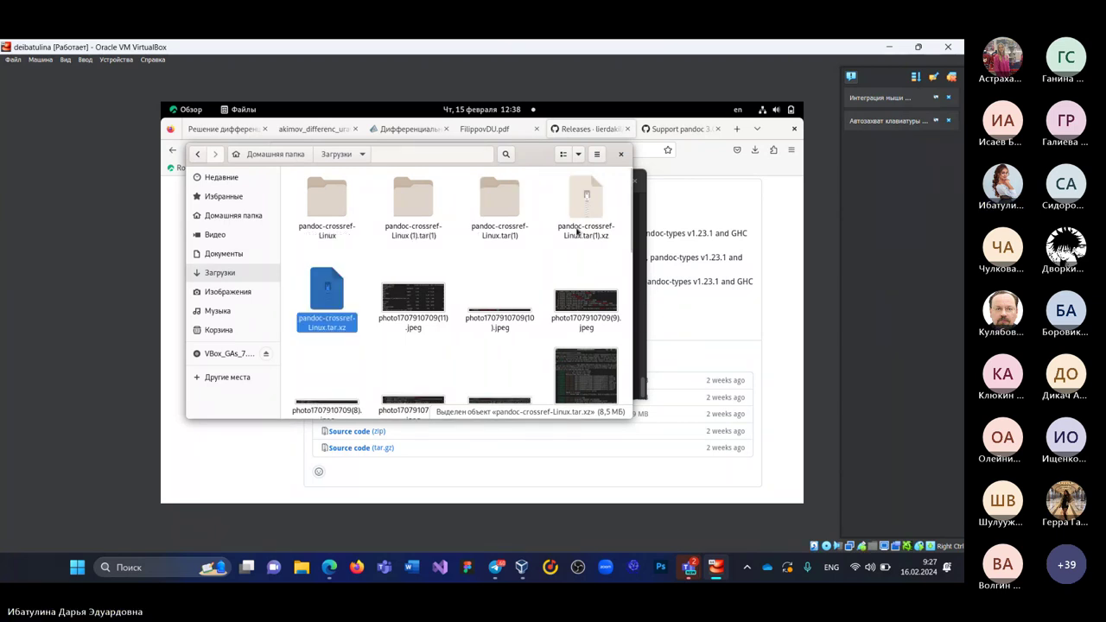
Step: Copy the extracted pandoc-crossref-Linux folder from Downloads into the home folder
left_click(323, 192)
left_click(318, 229)
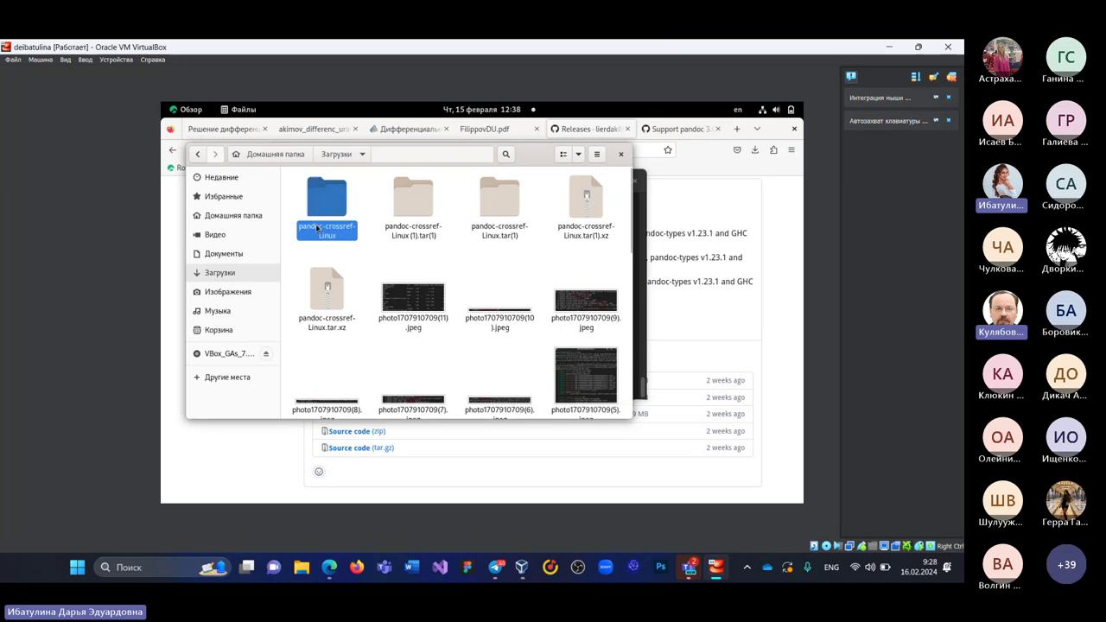
left_click(234, 215)
left_click(501, 399)
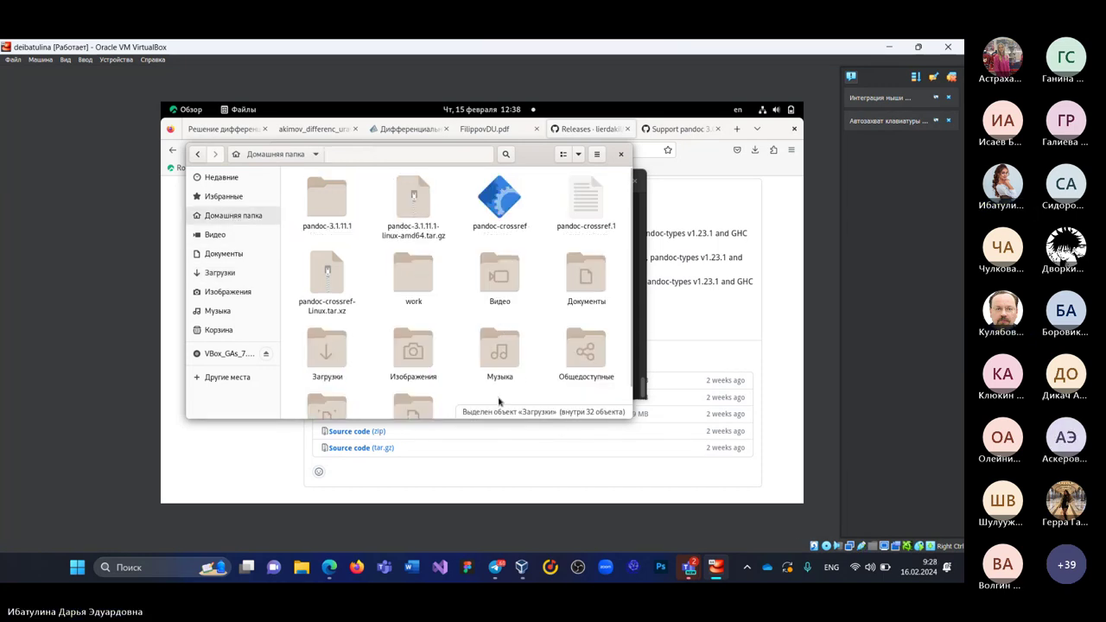
key("ctrl+v")
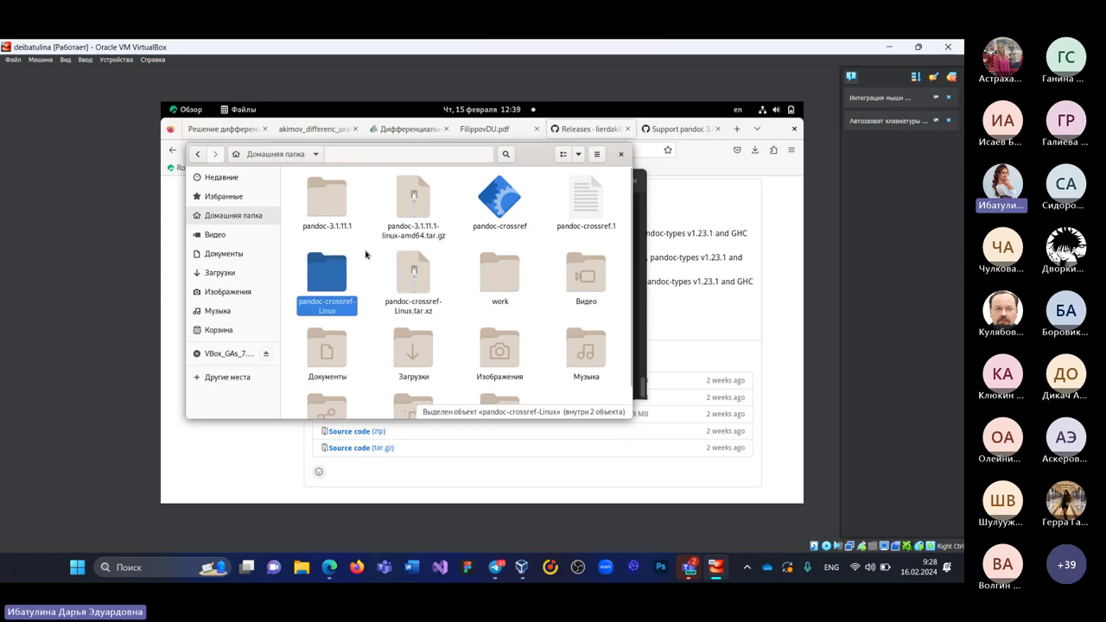
left_click(369, 255)
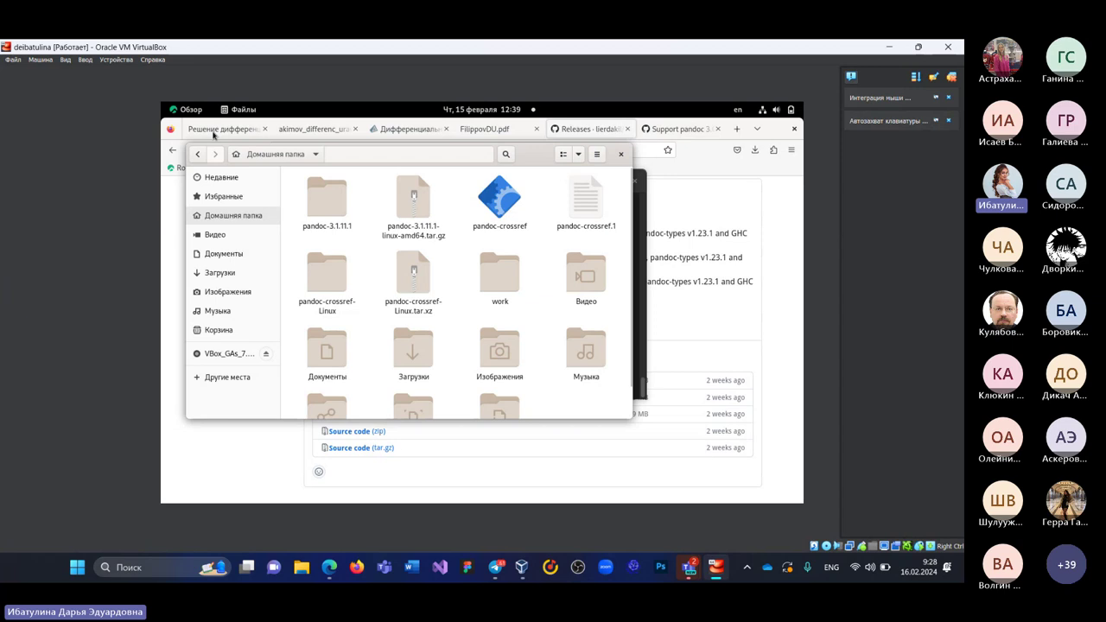
Step: Check the contents of the copied pandoc-crossref-Linux folder and delete the old pandoc-crossref executable from the home folder
key("super")
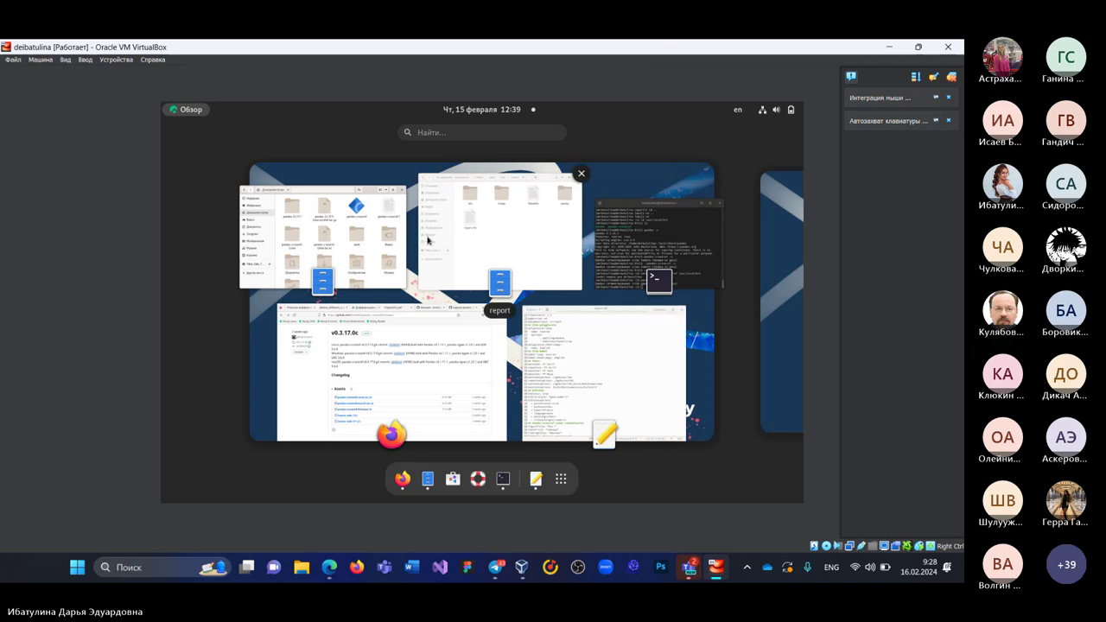
left_click(368, 237)
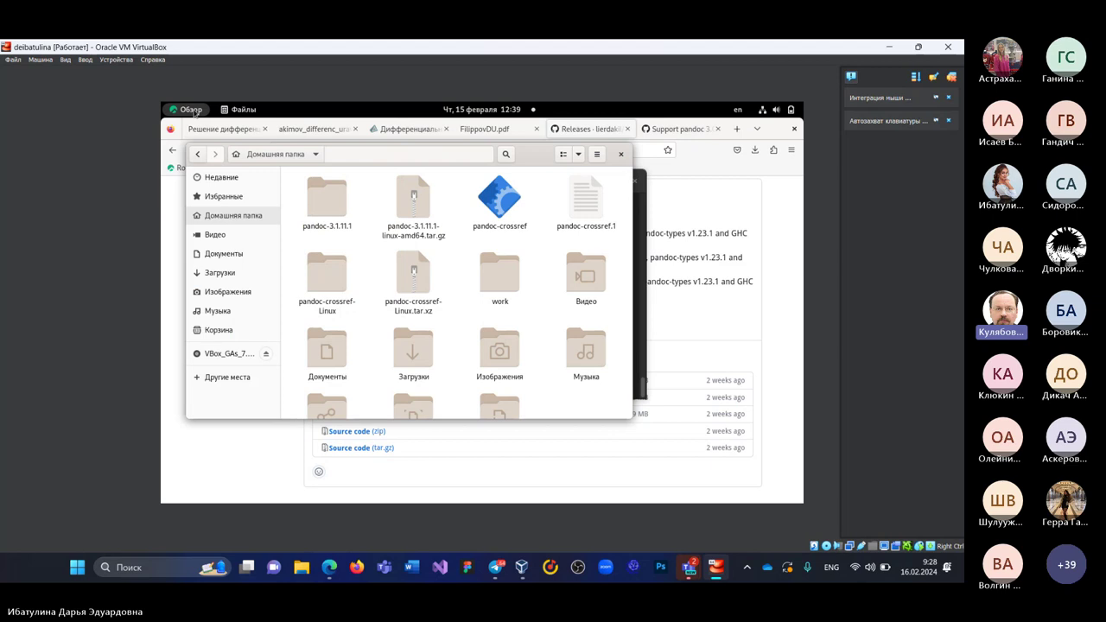
scroll(362, 191, "down", 1)
scroll(363, 191, "up", 1)
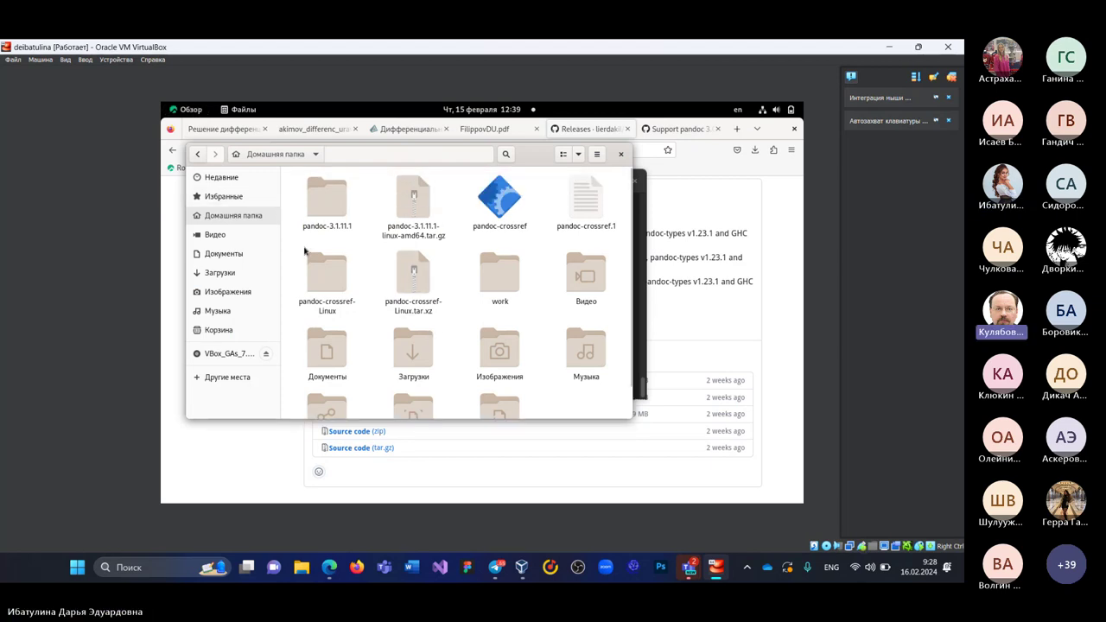
double_click(329, 298)
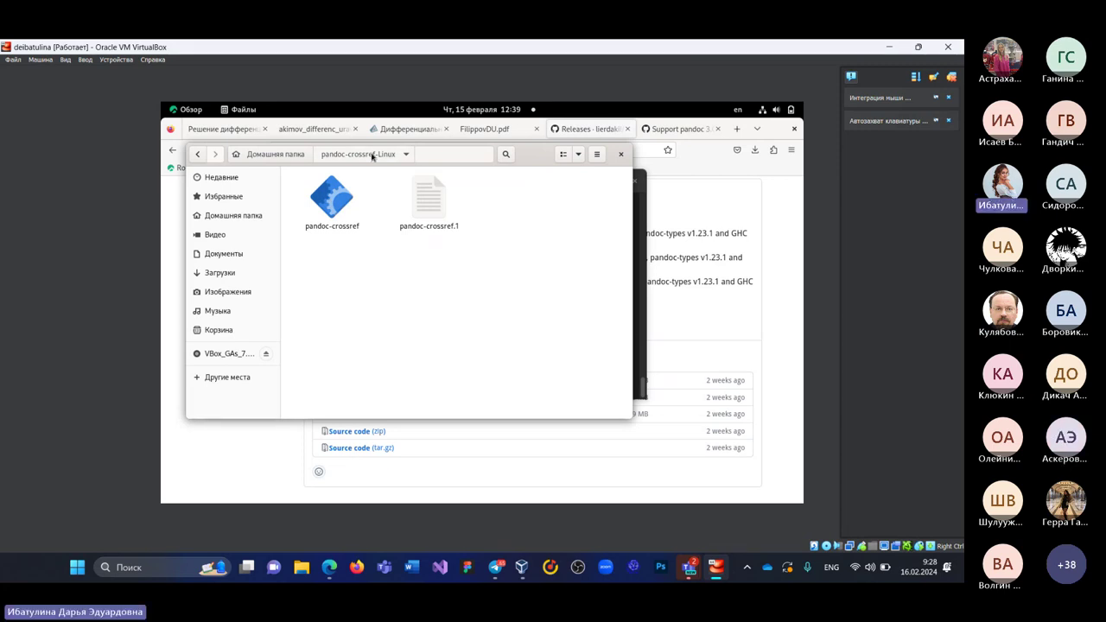
left_click(273, 155)
left_click(498, 199)
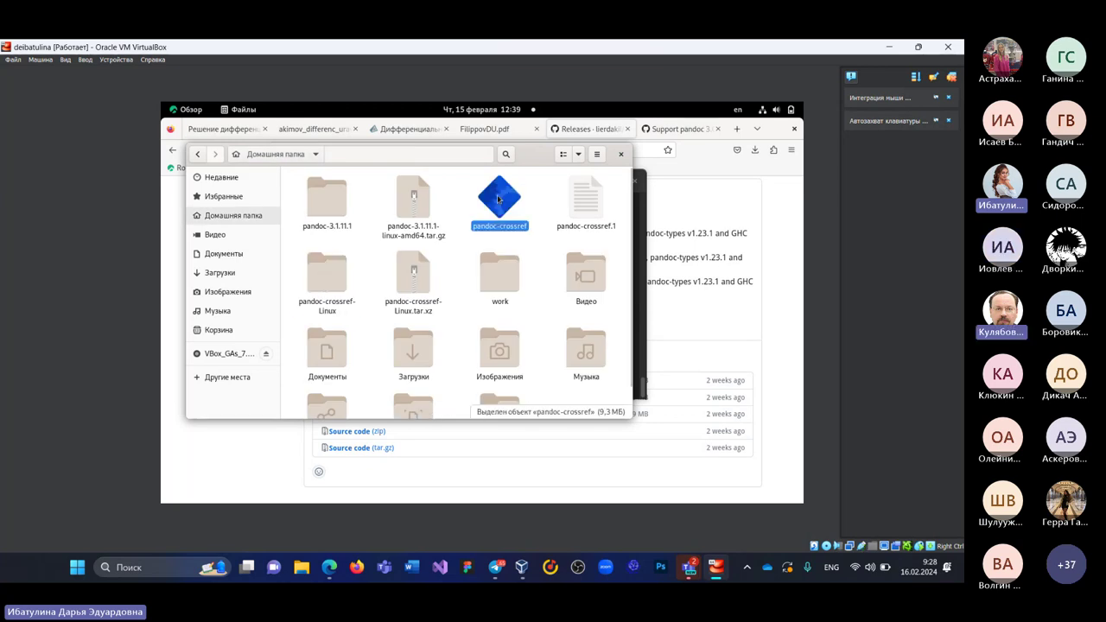
key("Delete")
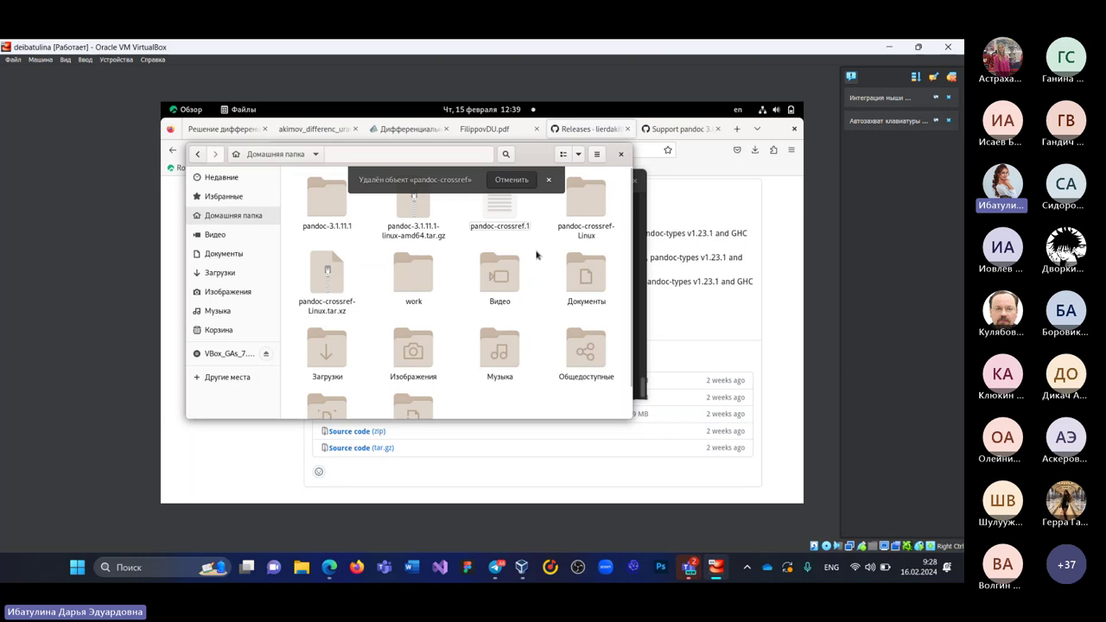
Step: Copy the pandoc-crossref executable from the pandoc-crossref-Linux folder into the home folder and switch to the terminal
left_click(572, 232)
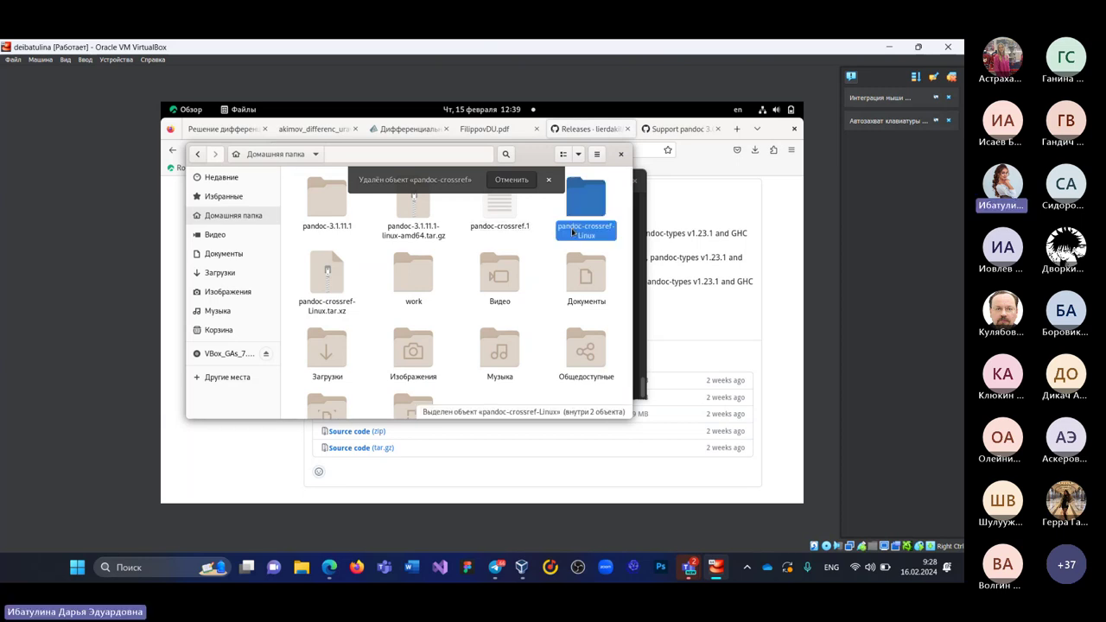
double_click(573, 232)
left_click(337, 210)
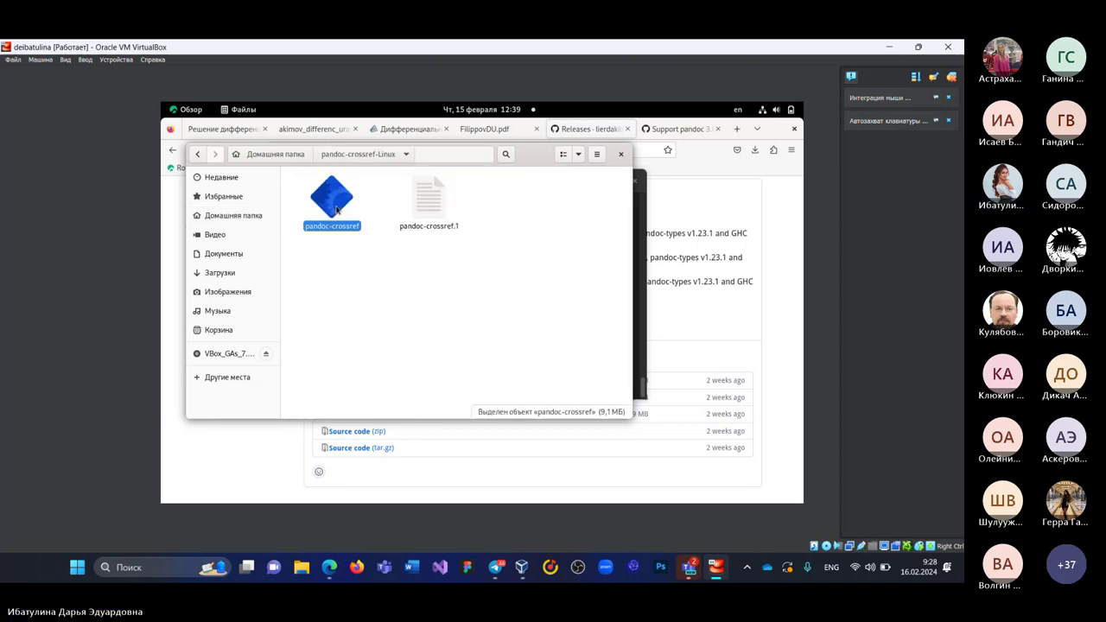
left_click(277, 153)
left_click(470, 396)
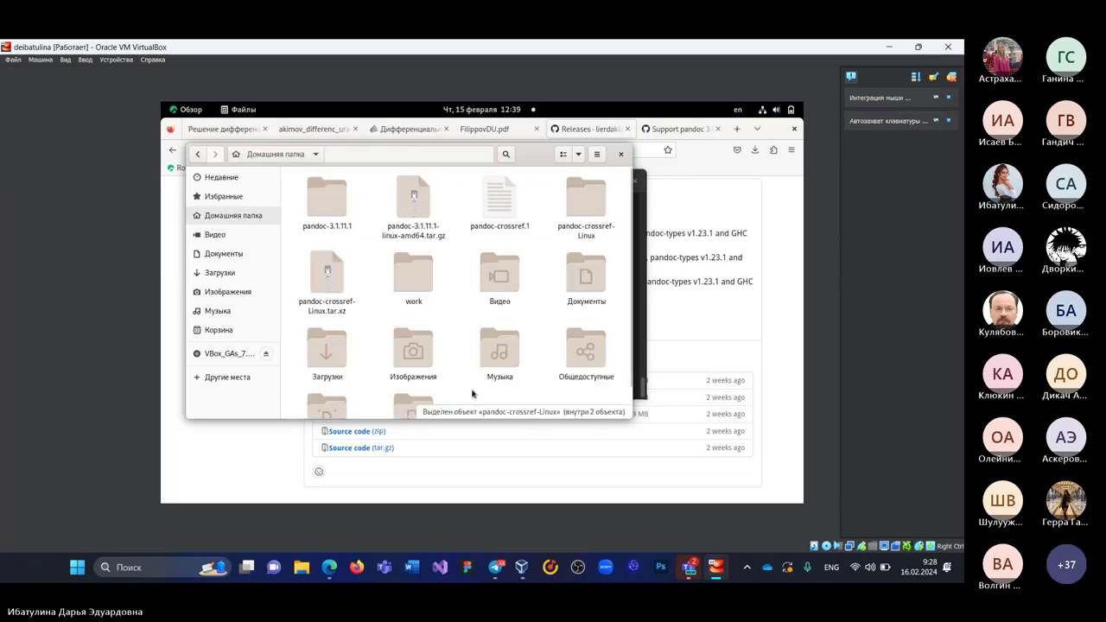
key("ctrl+v")
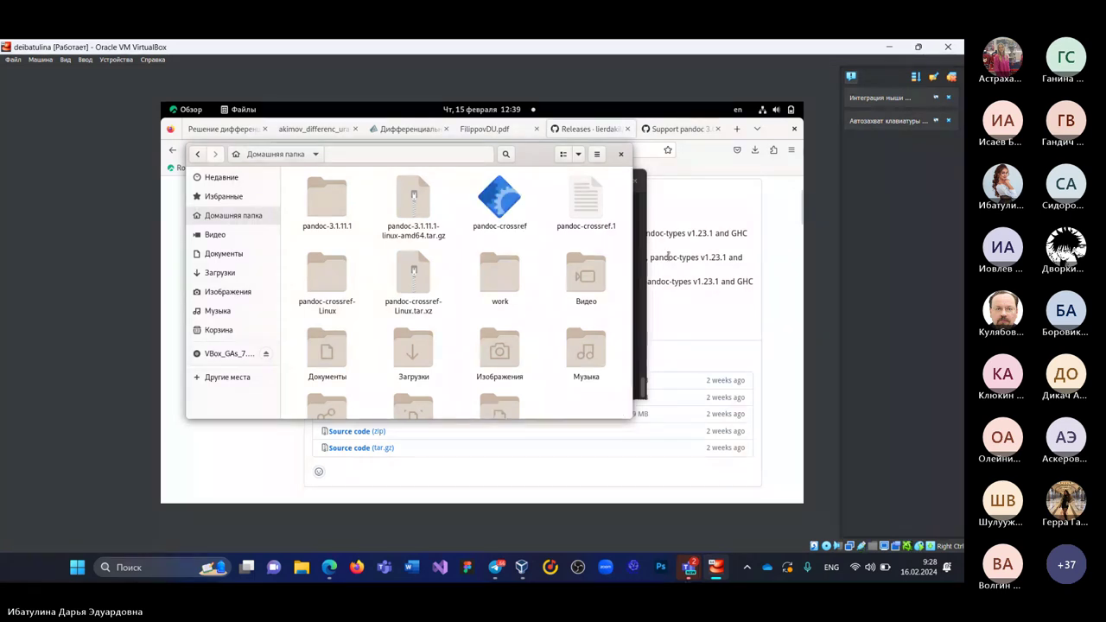
left_click_drag(547, 154, 498, 167)
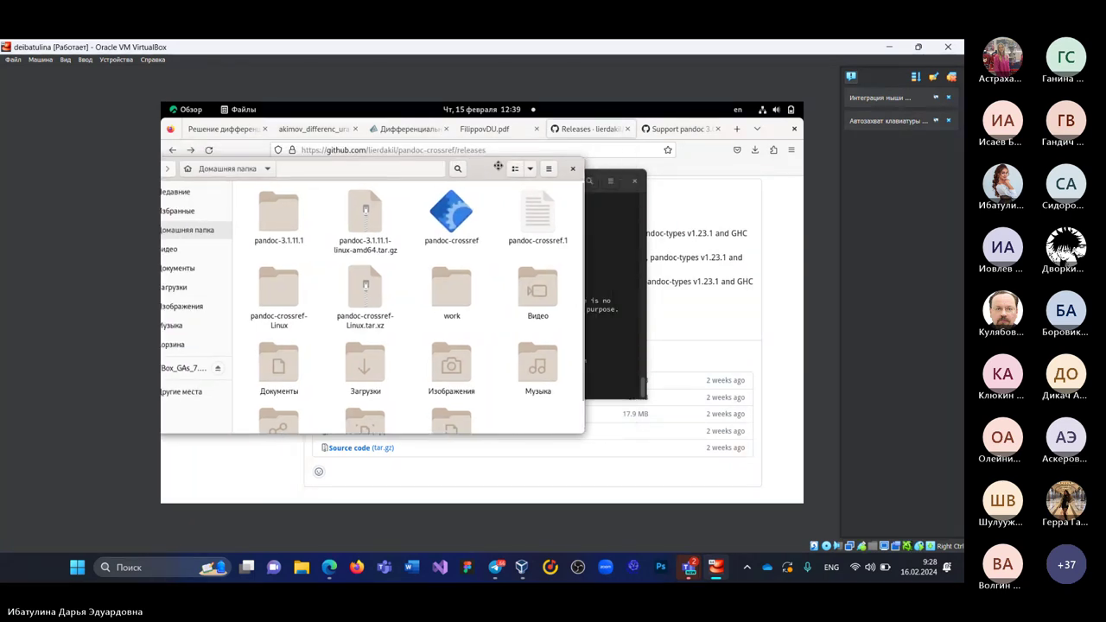
left_click(601, 303)
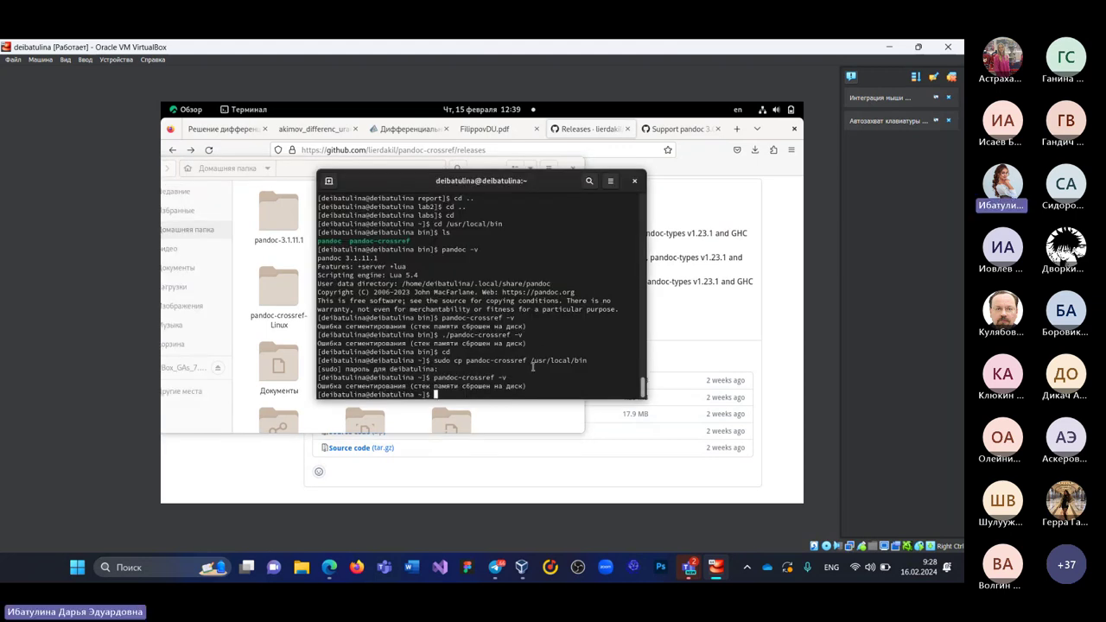
Step: Copy the pandoc-crossref executable from the home folder into /usr/local/bin with superuser rights
type("sudo ")
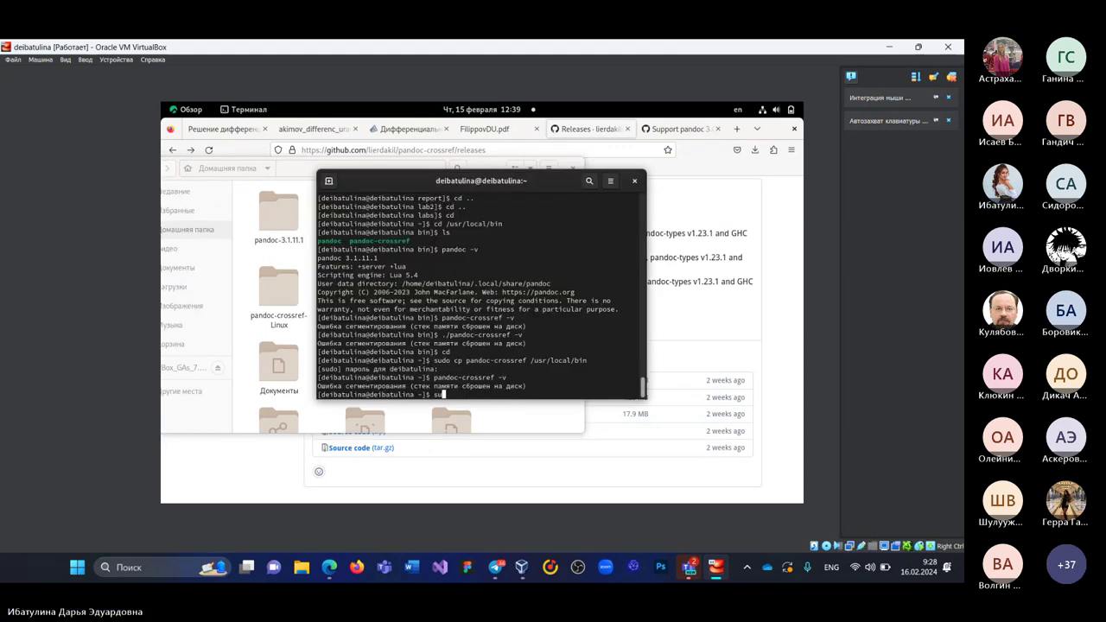
type("cp pandoc-crossref /u")
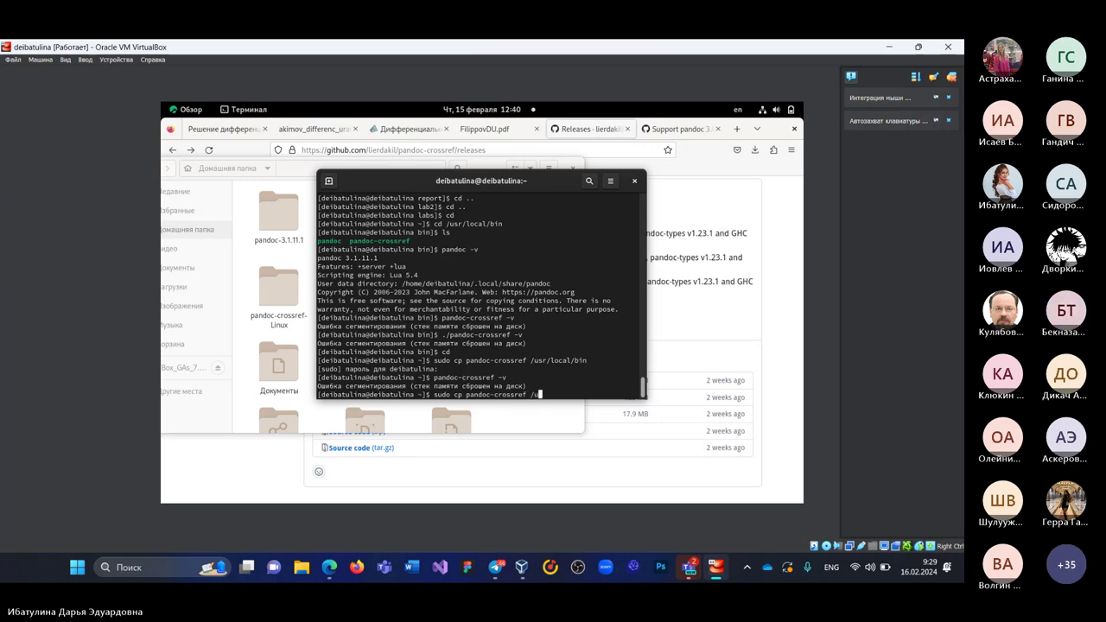
type("sr/local/bin")
key("Return")
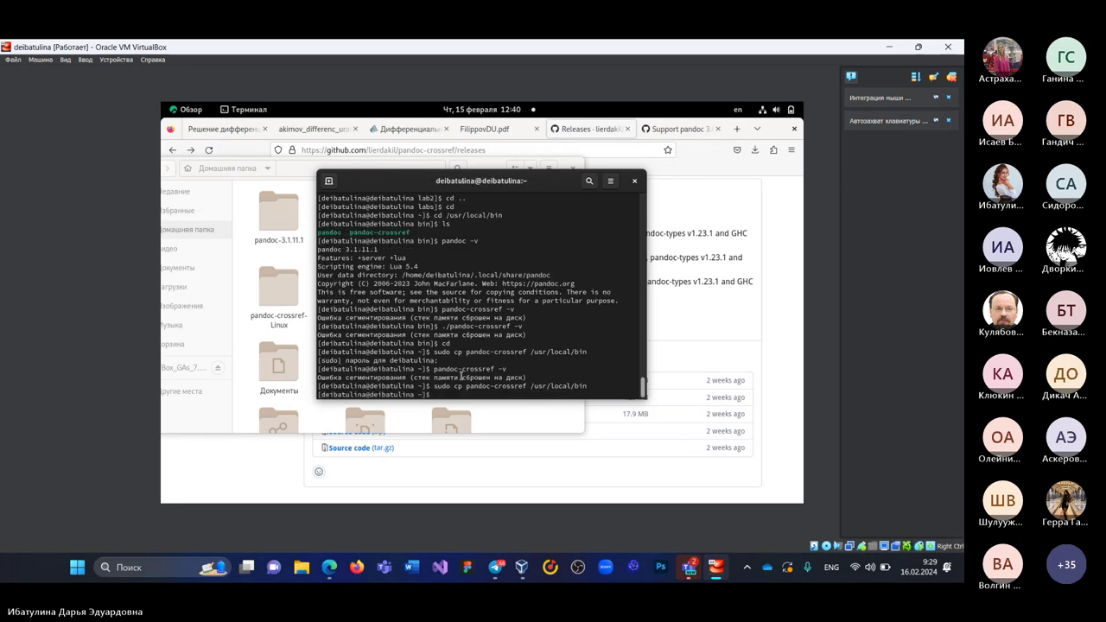
Step: Check the installed pandoc-crossref by running it with the -v version option
type("pa")
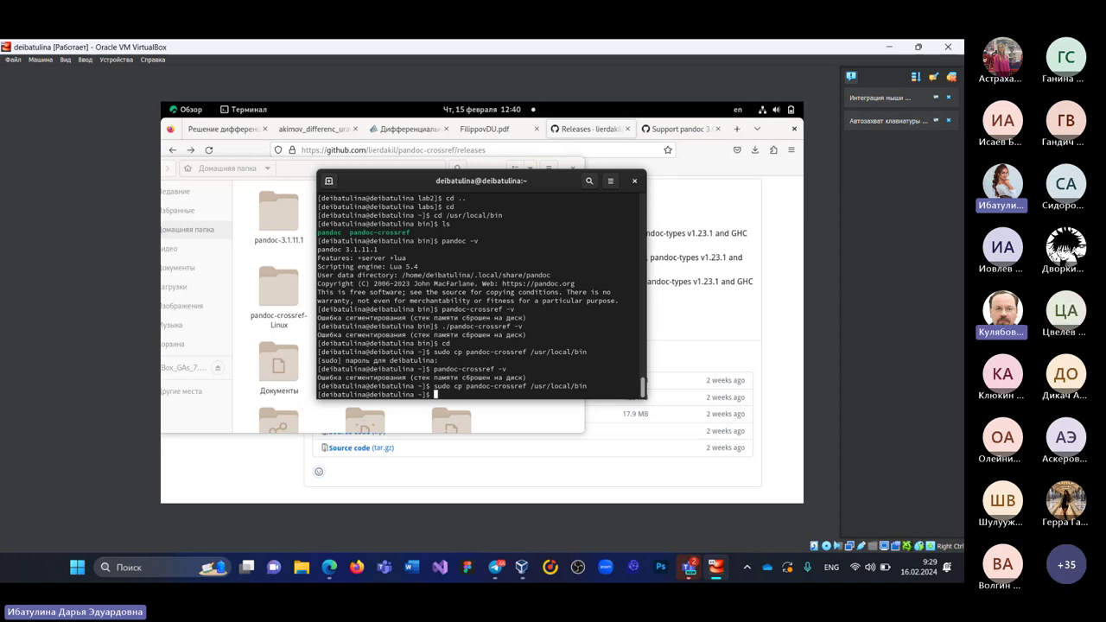
type("ndoc")
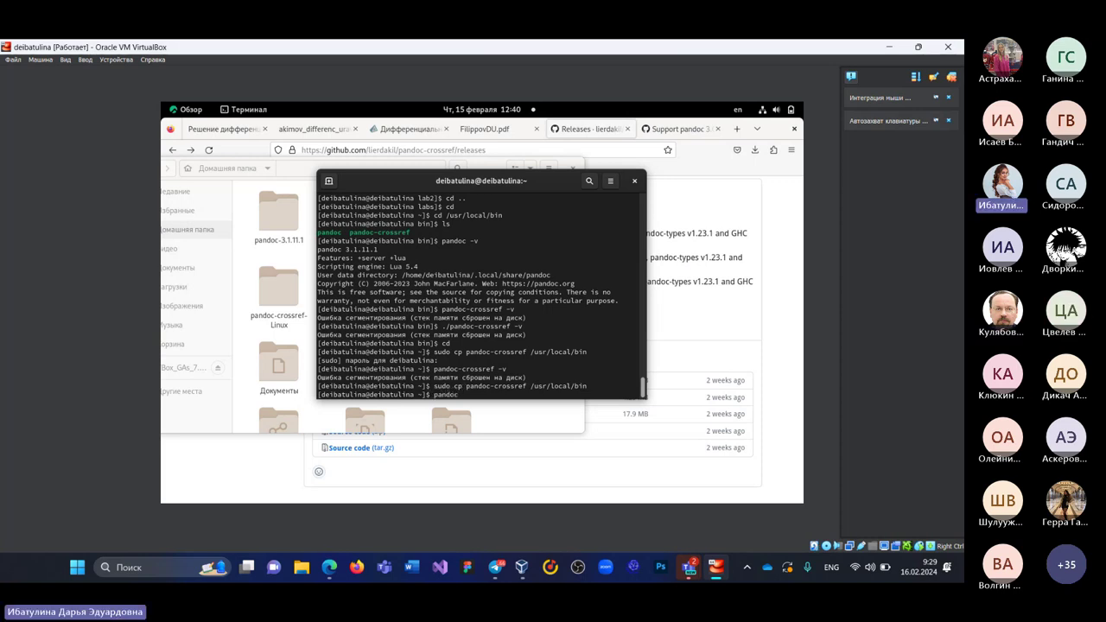
type("-cross")
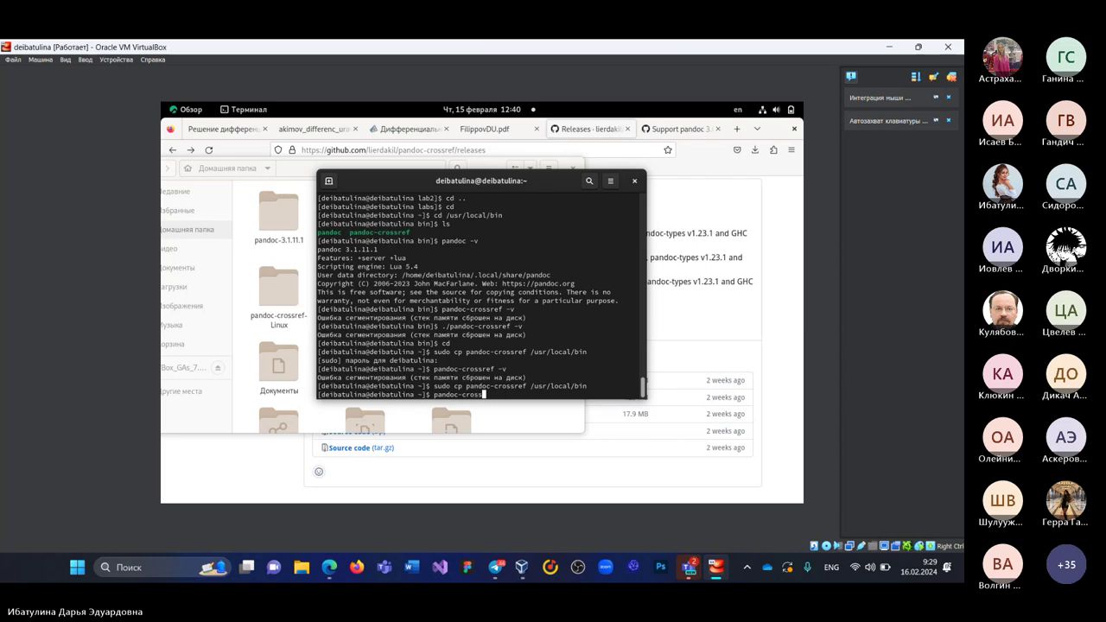
type("ref -v")
key("Return")
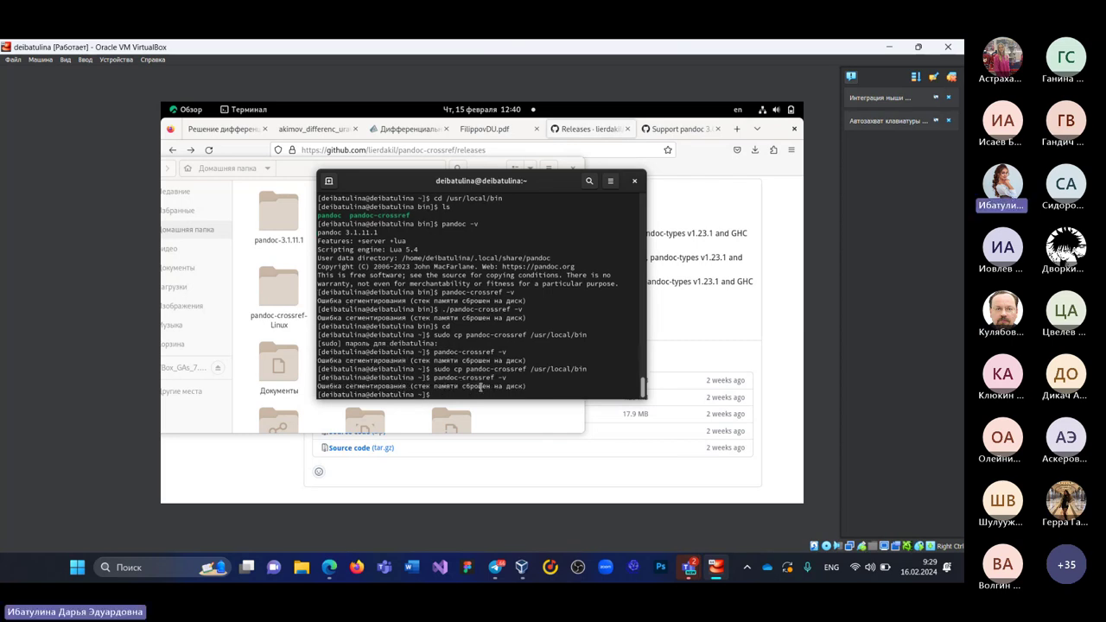